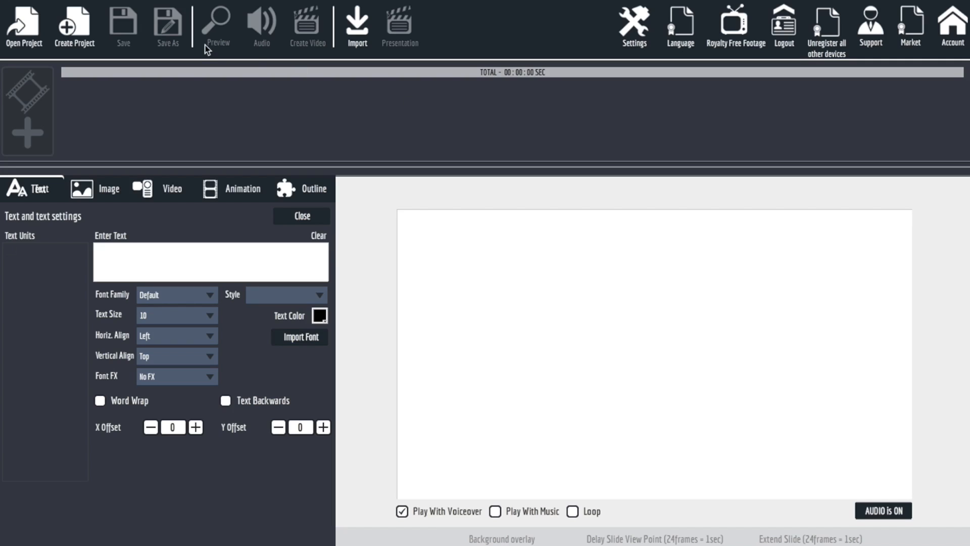
Create a new project named "test".
left_click(83, 34)
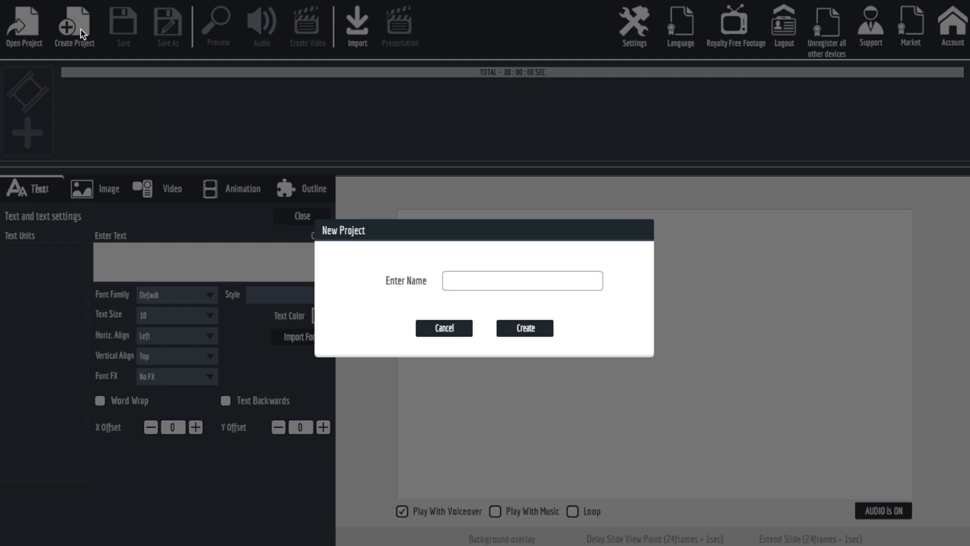
type("test")
left_click(525, 330)
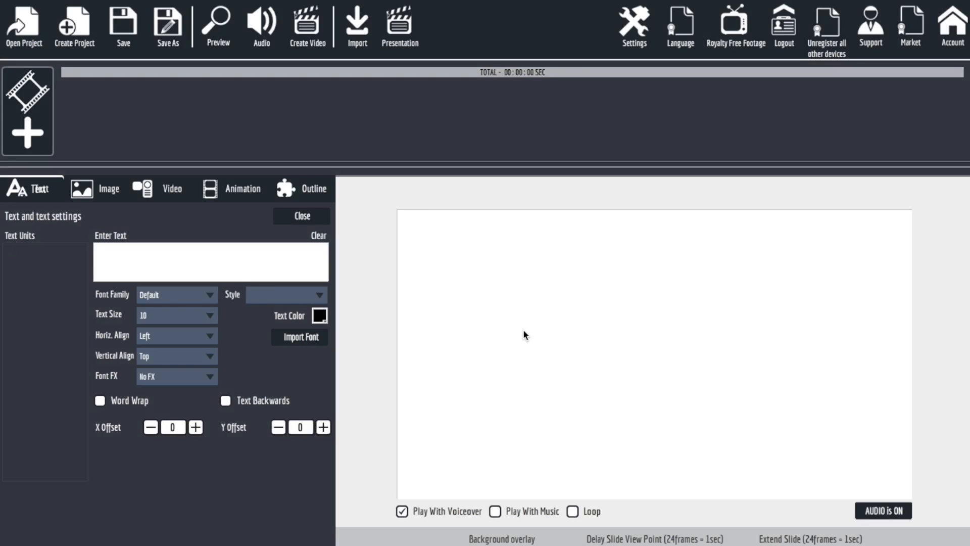
Check the presentation settings, and switch the interface language to French.
left_click(630, 29)
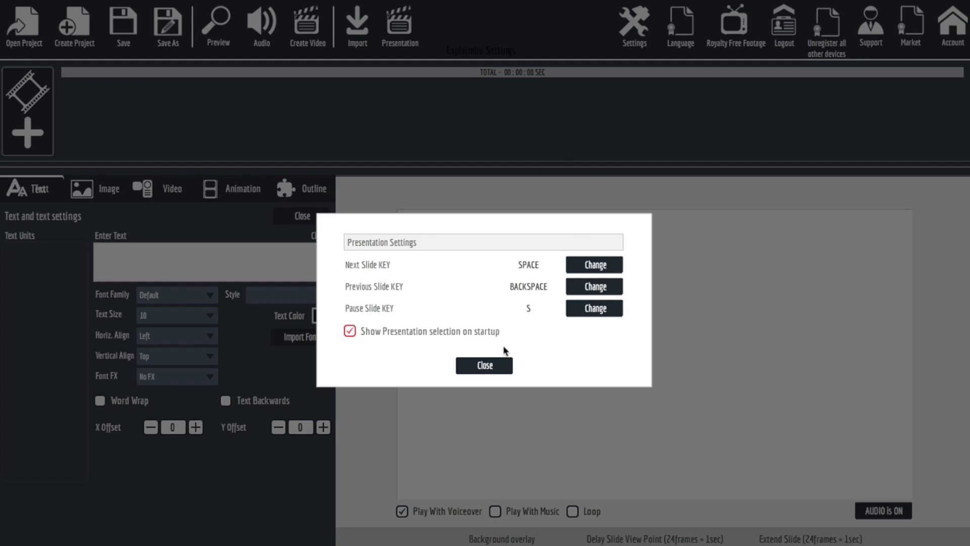
left_click(485, 365)
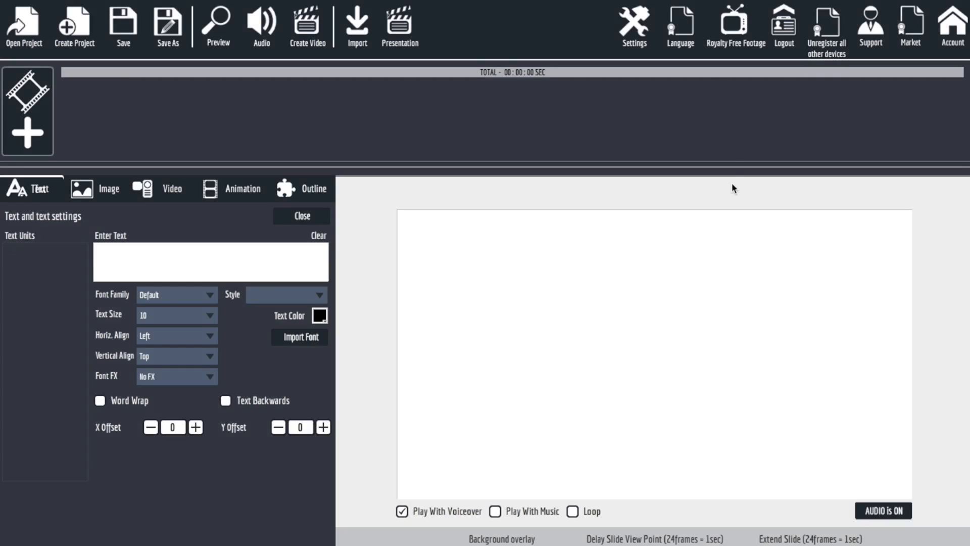
left_click(681, 31)
left_click(396, 225)
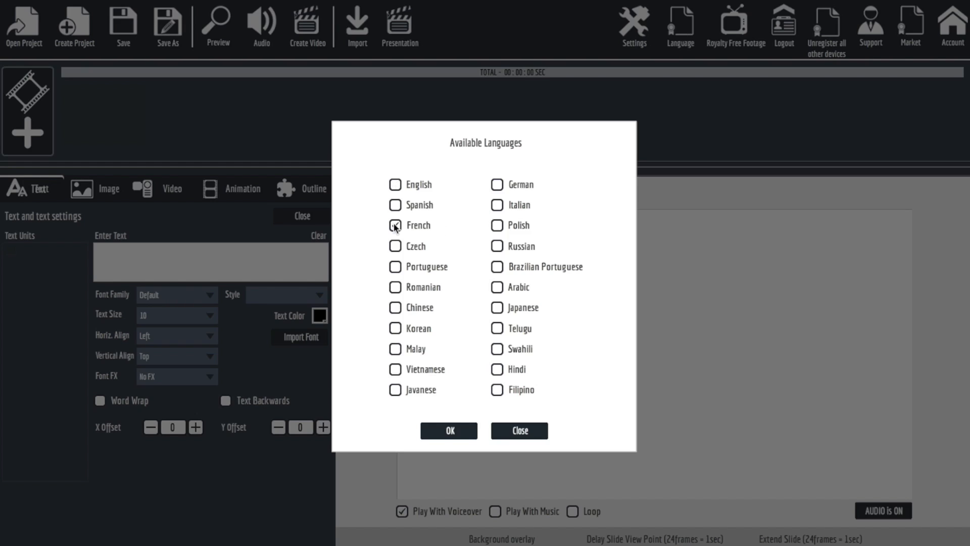
left_click(444, 432)
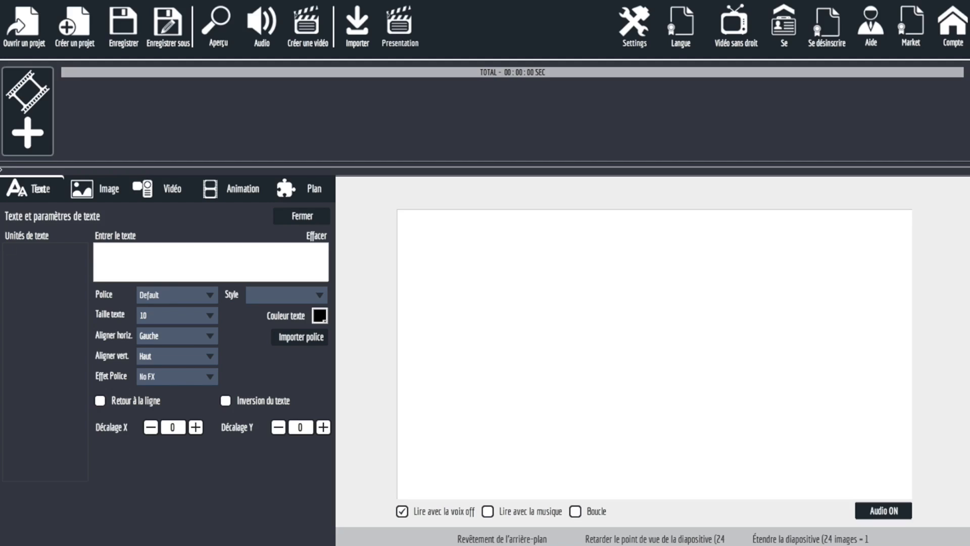
Create a new scene and open the Explaindio slide library to add a slide to it.
left_click(25, 135)
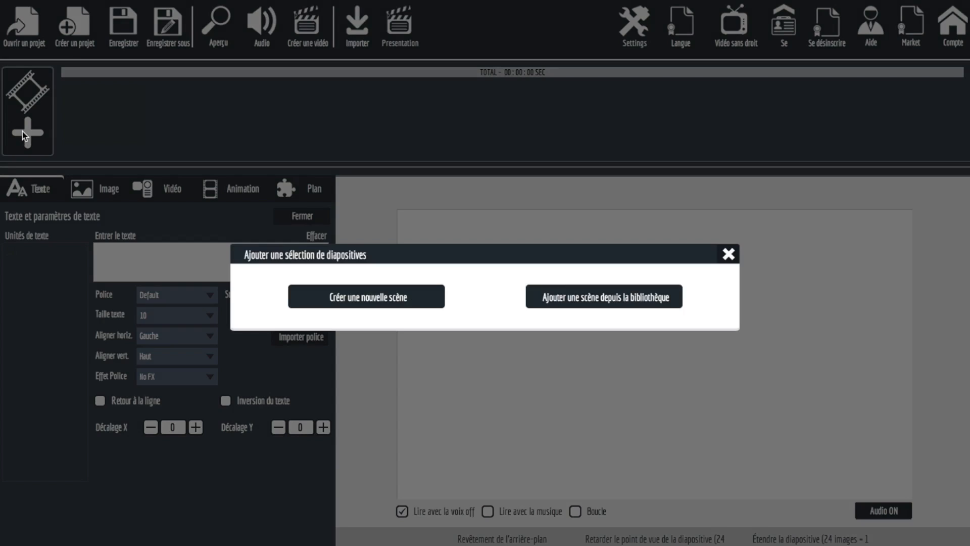
left_click(410, 304)
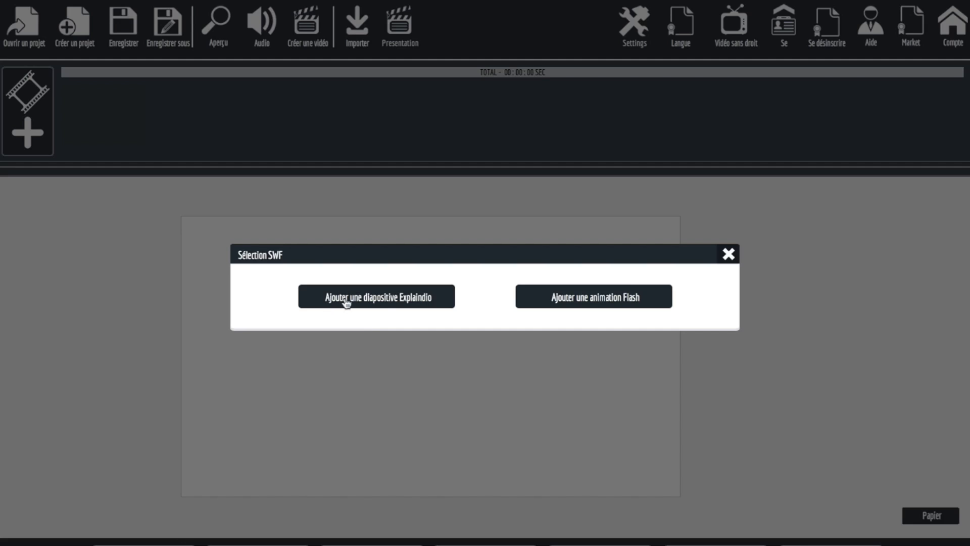
left_click(392, 301)
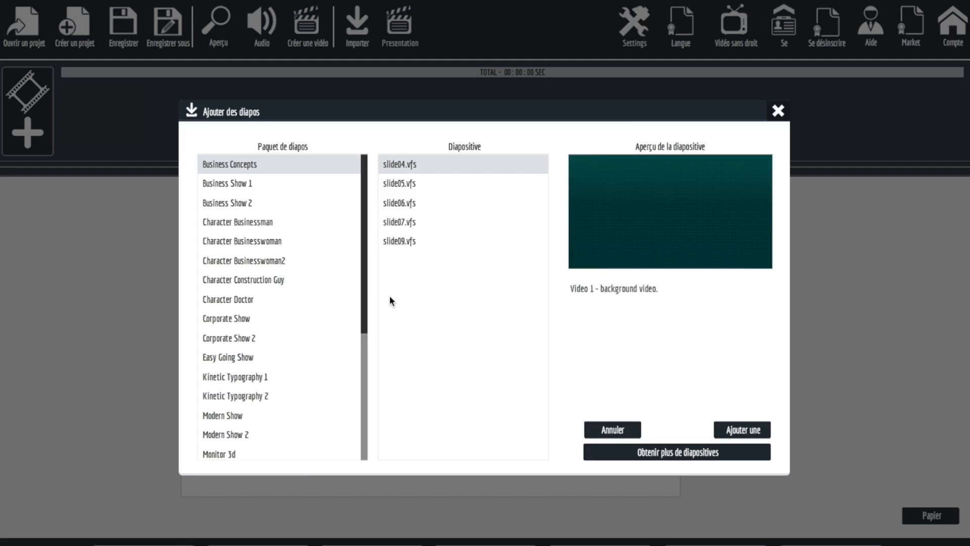
Preview slide05, slide06, slide07 and slide09 of the Business Concepts slide pack.
left_click(246, 184)
left_click(241, 166)
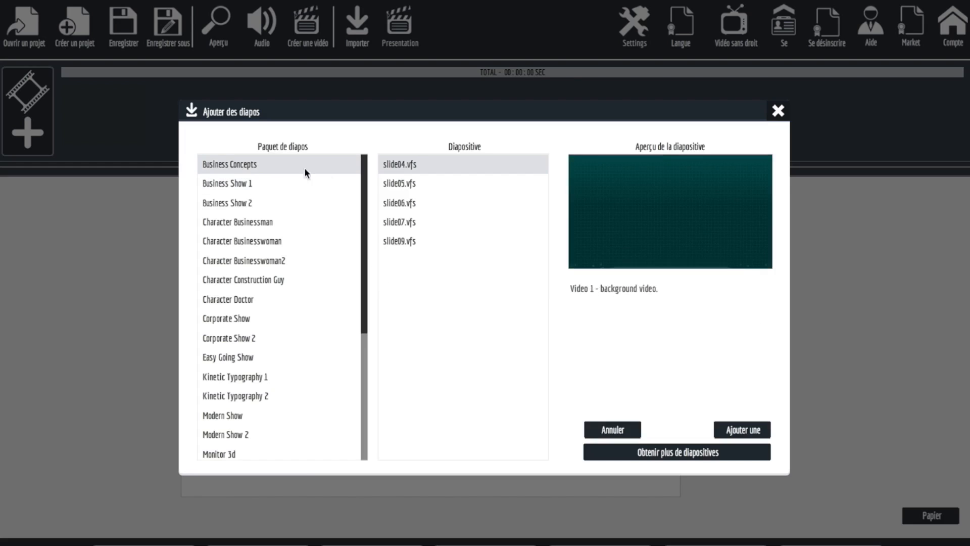
left_click(402, 184)
left_click(402, 202)
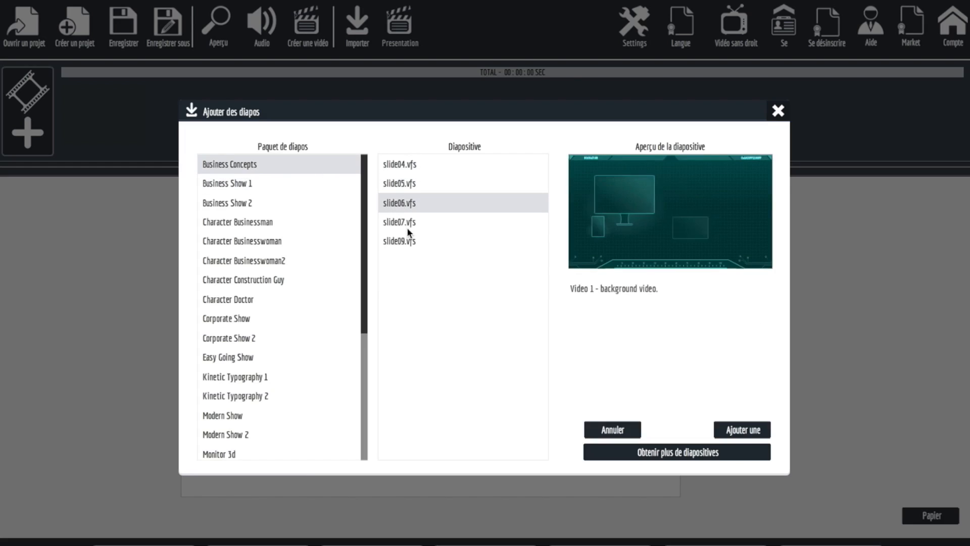
left_click(405, 223)
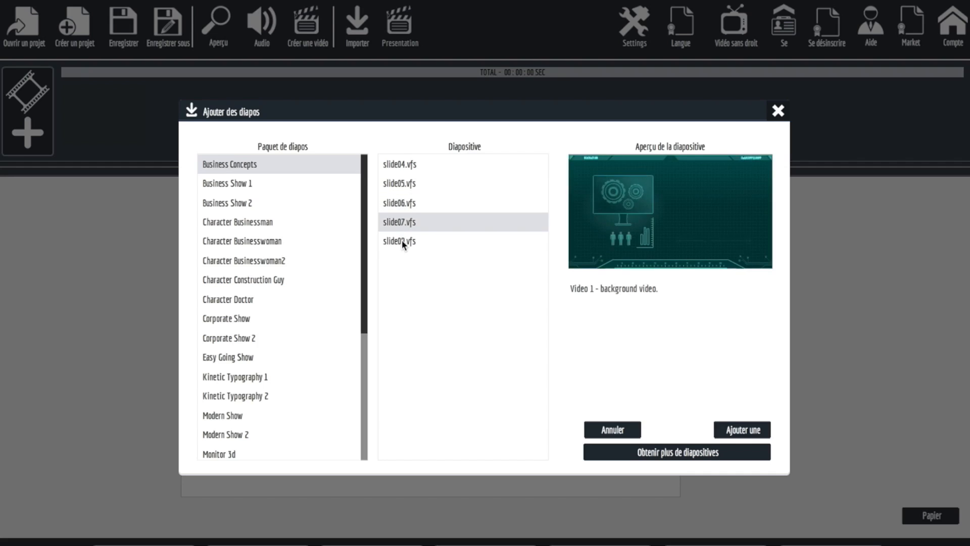
left_click(401, 240)
Preview slides 2 to 5 of the Business Show 1 pack, and view the Business Show 2 pack.
left_click(241, 184)
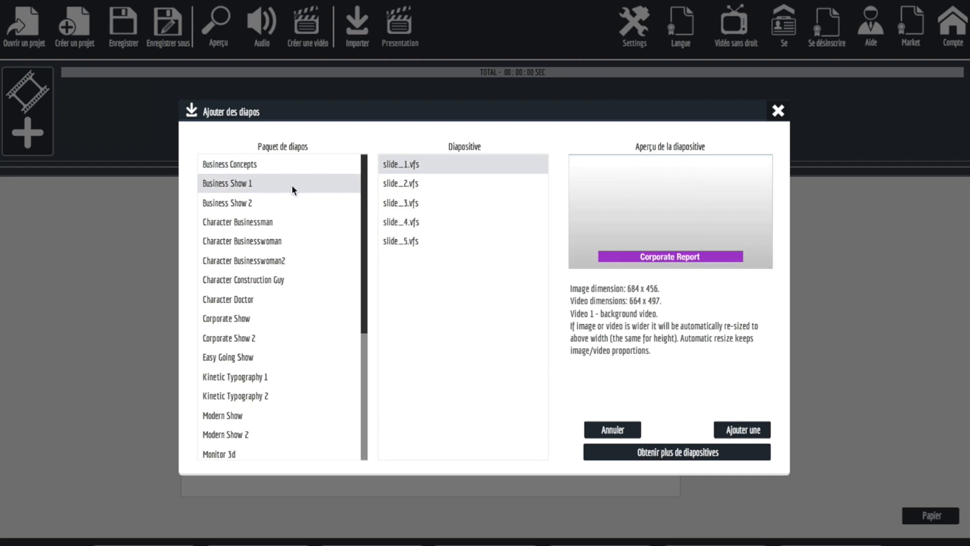
left_click(403, 185)
left_click(402, 198)
left_click(400, 217)
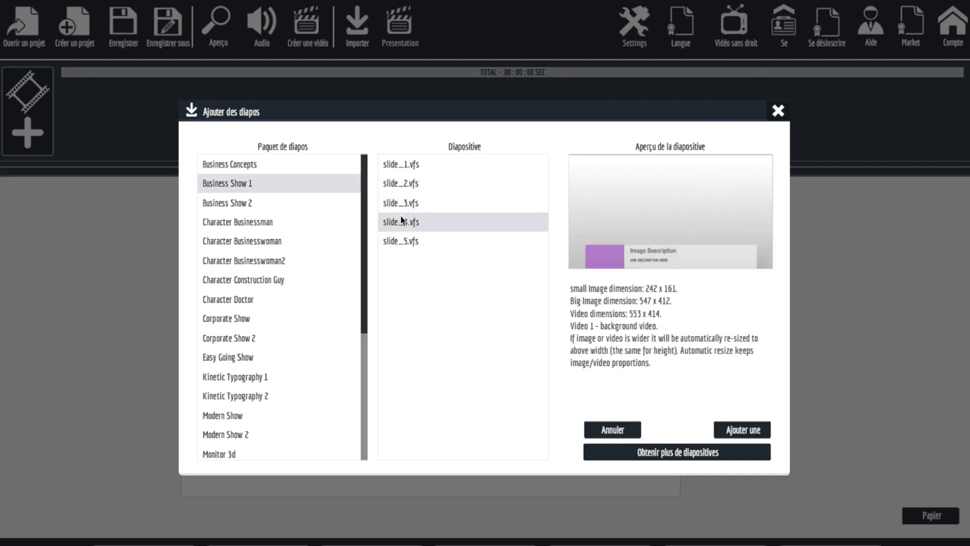
left_click(400, 242)
left_click(241, 203)
Preview slides 01 to 05 of the Character Businessman pack.
left_click(247, 222)
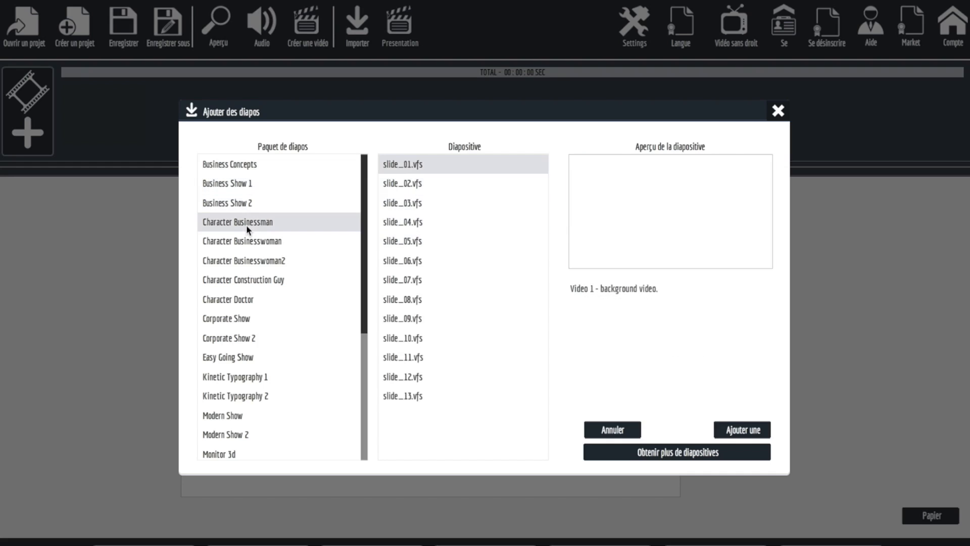
left_click(416, 185)
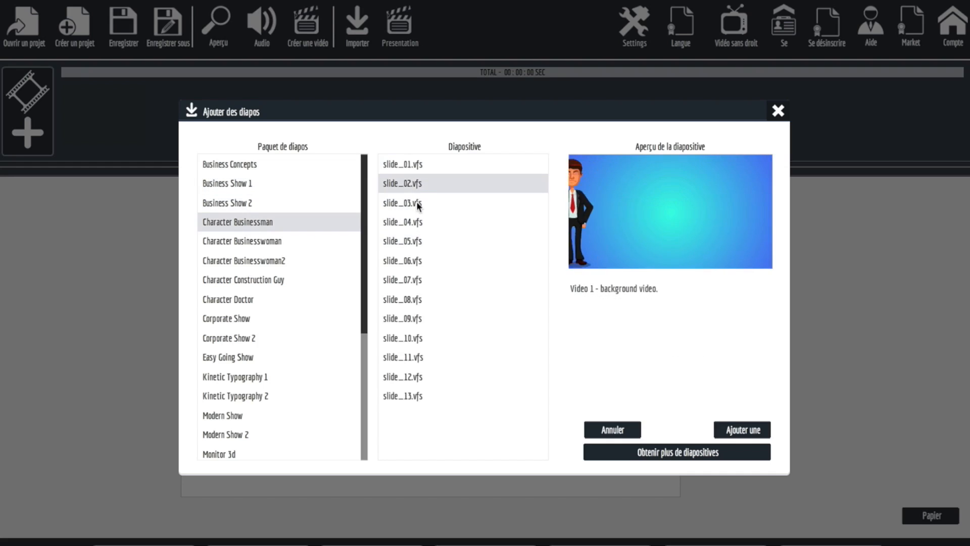
left_click(417, 204)
left_click(429, 242)
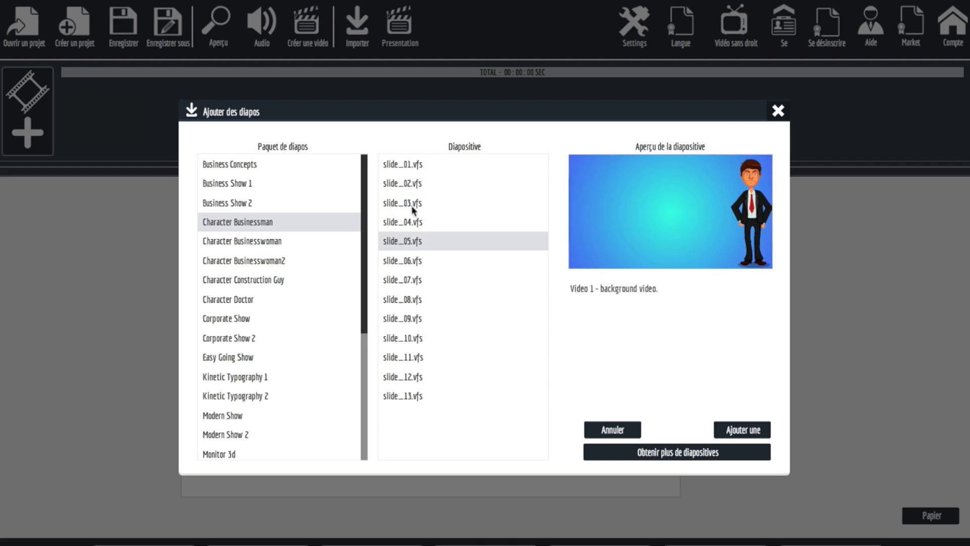
left_click(406, 167)
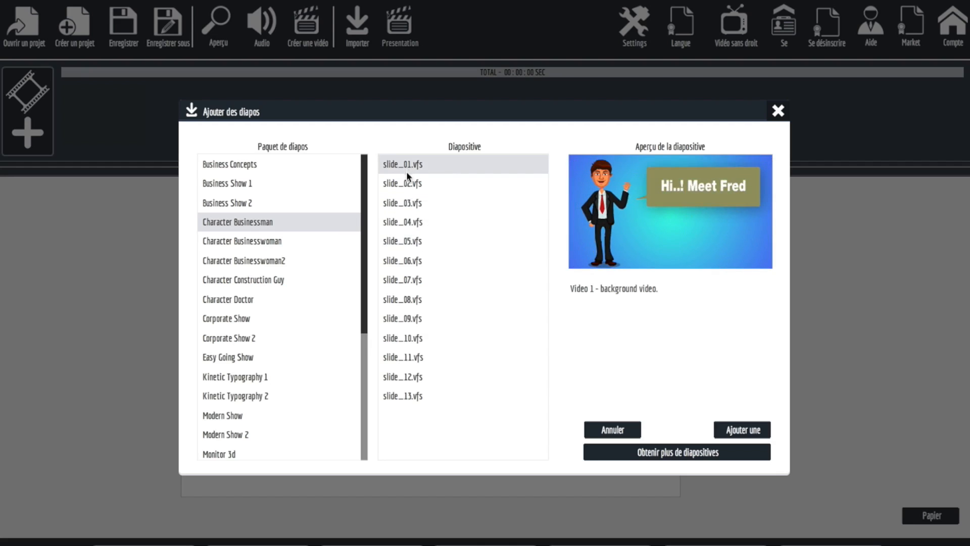
left_click(408, 186)
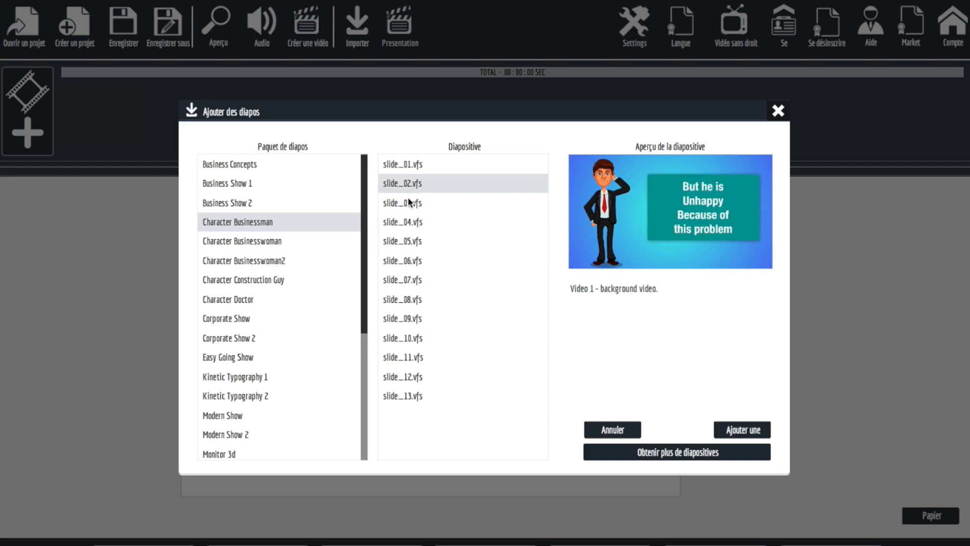
left_click(396, 202)
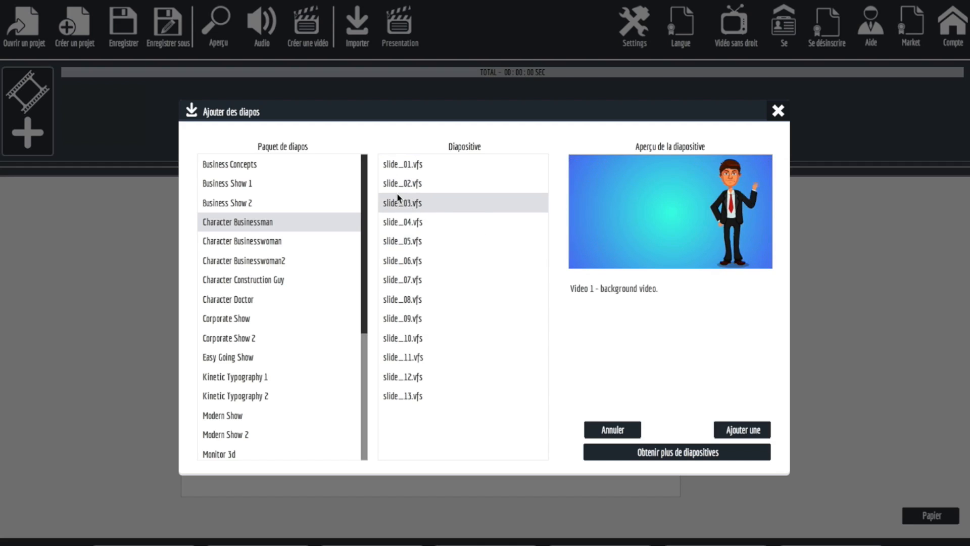
left_click(404, 221)
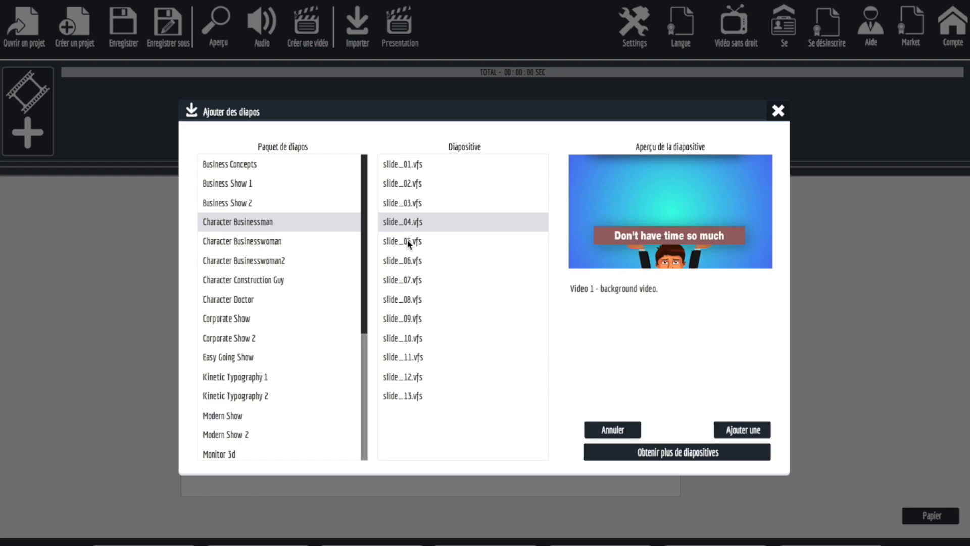
left_click(408, 241)
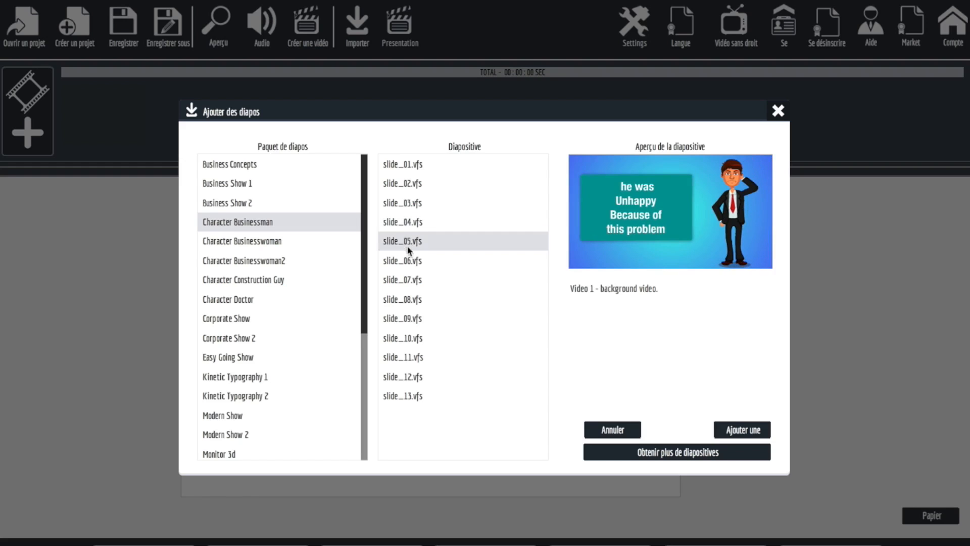
Preview slides 06 to 13 of the Character Businessman pack.
left_click(405, 261)
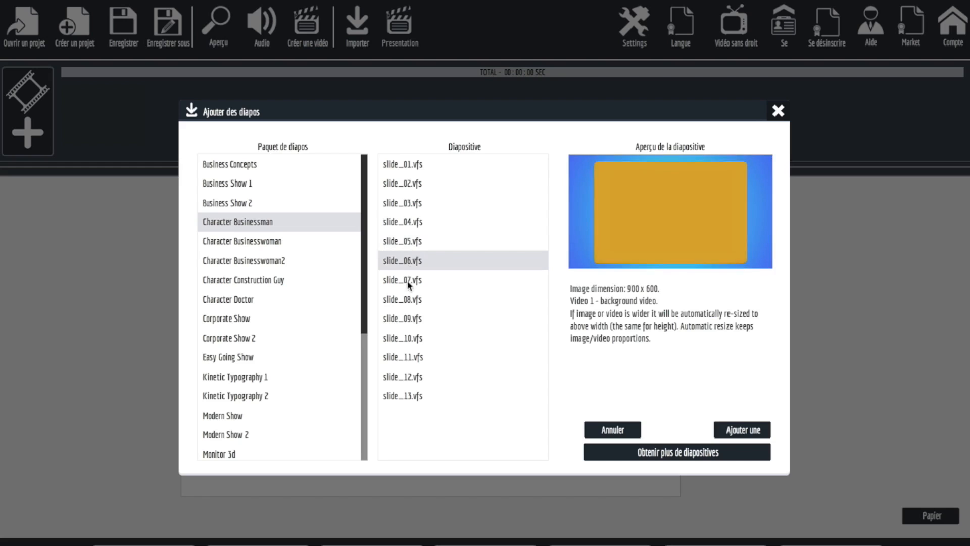
left_click(407, 279)
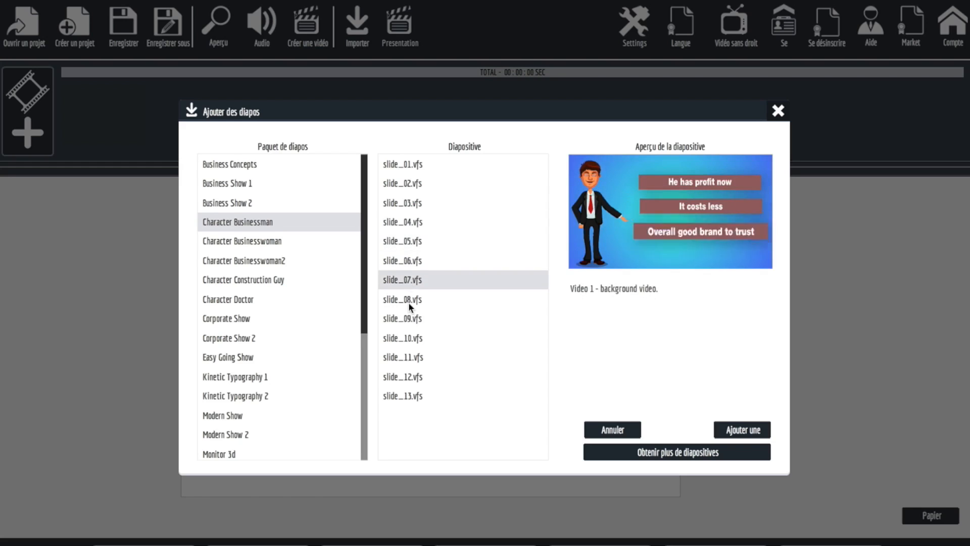
left_click(409, 302)
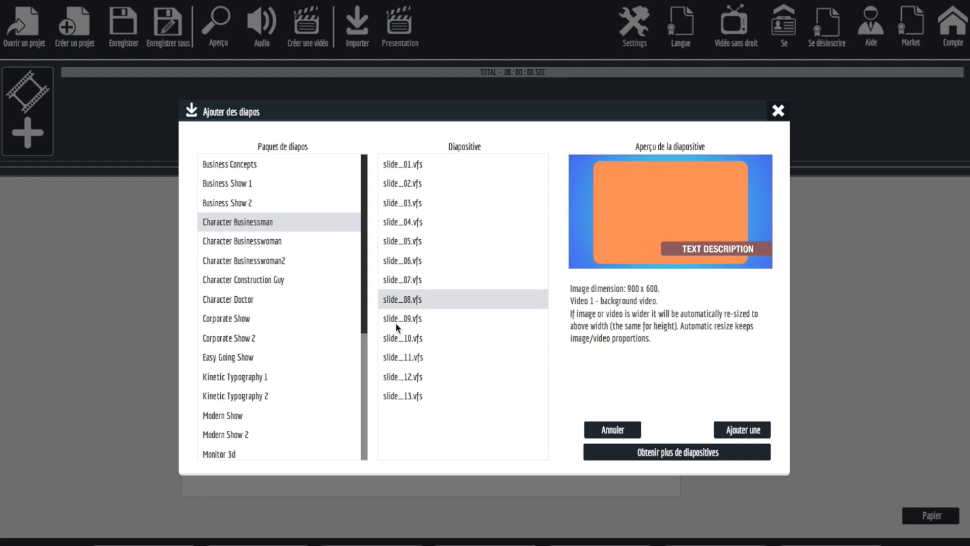
left_click(396, 322)
left_click(400, 339)
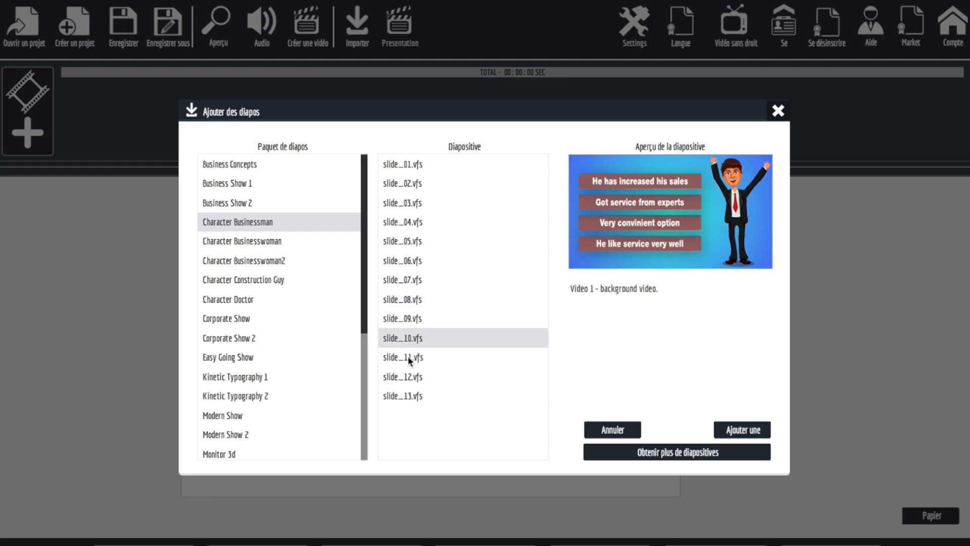
left_click(408, 356)
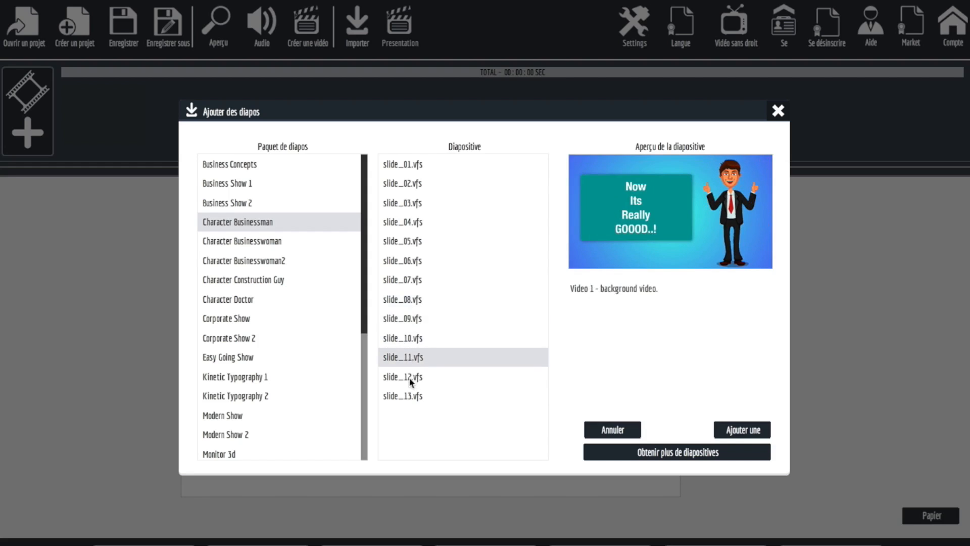
left_click(404, 380)
left_click(404, 396)
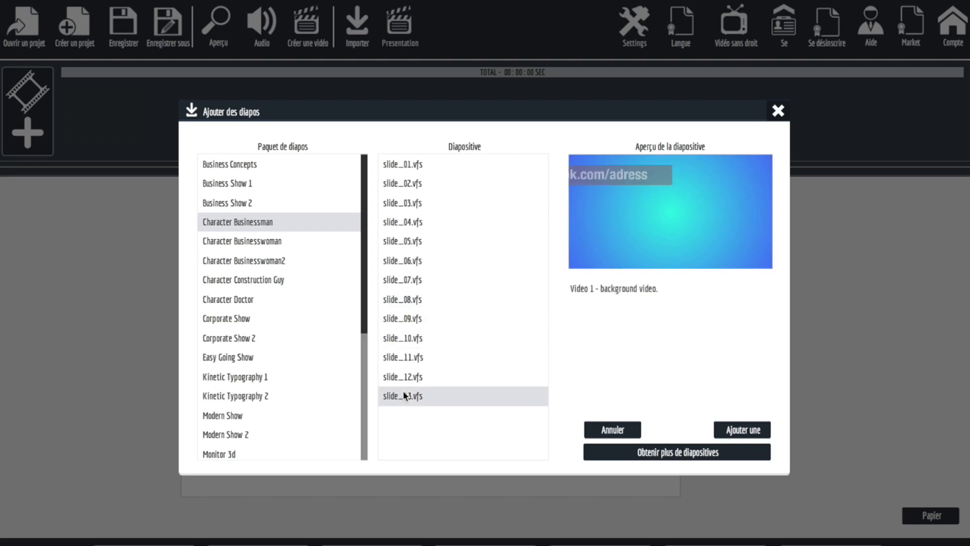
Preview slides 02, 03, 04, 06 and 08 of the Character Businesswoman pack.
left_click(249, 233)
left_click(394, 184)
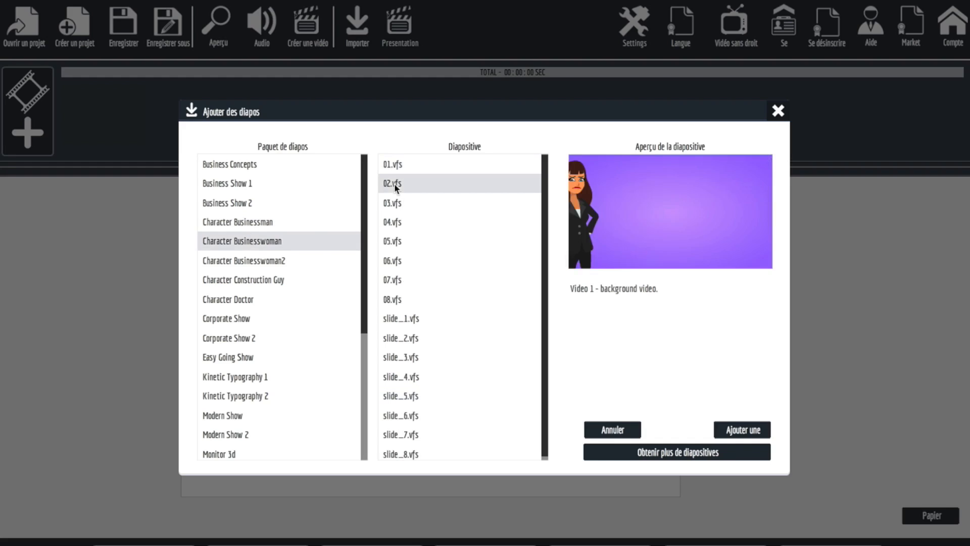
left_click(398, 203)
left_click(396, 221)
left_click(398, 255)
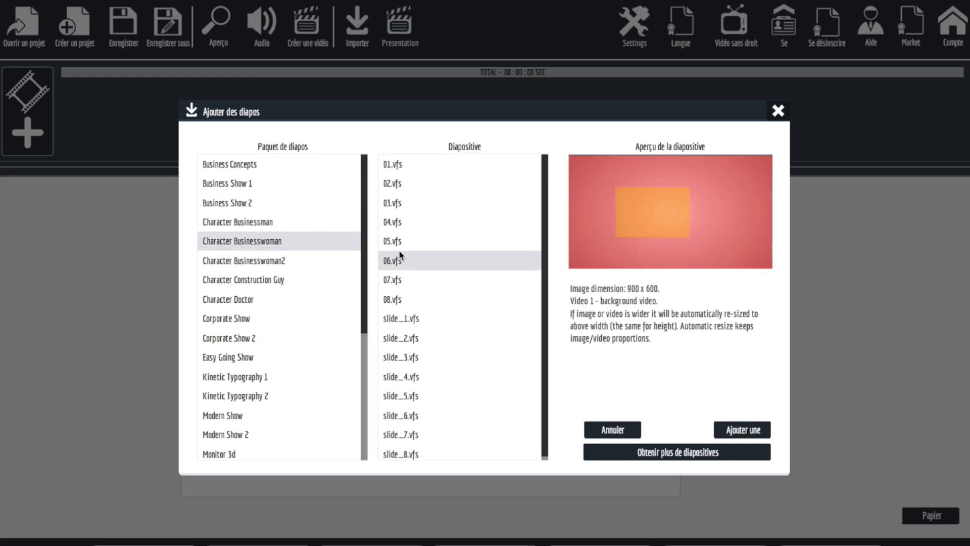
left_click(402, 298)
View the Character Businesswoman2 pack, and preview slides 05, 04 and 07 of the Character Construction Guy pack.
left_click(268, 259)
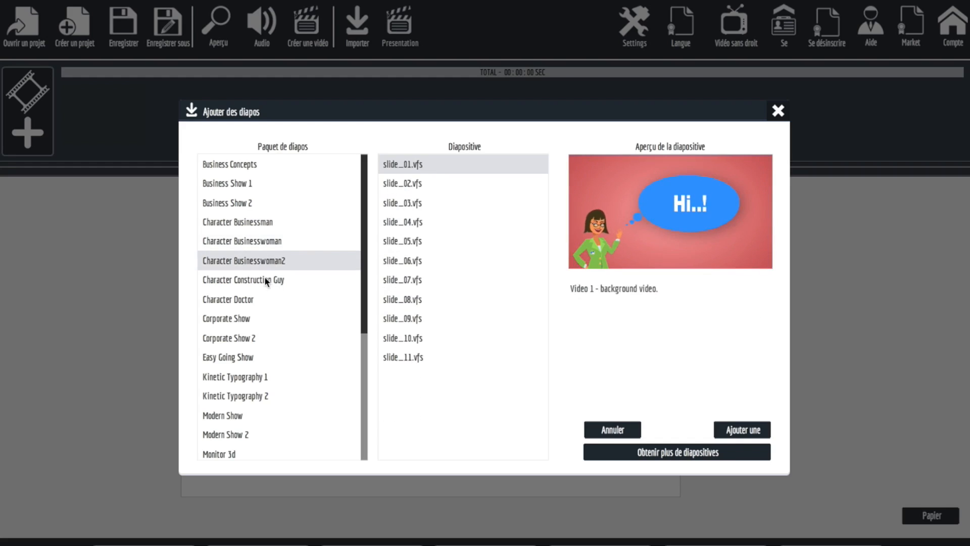
left_click(266, 280)
left_click(411, 241)
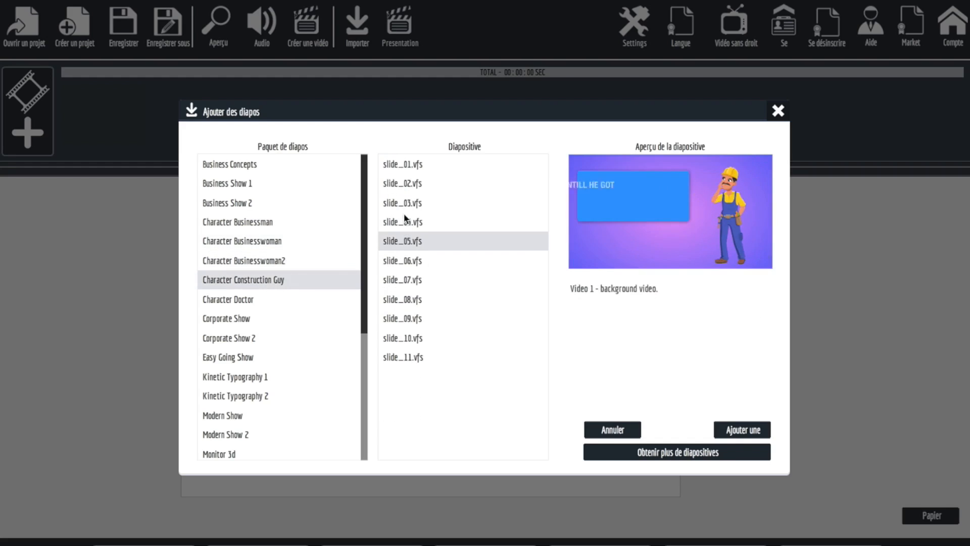
left_click(404, 221)
left_click(405, 280)
Preview slides 4, 3 and 5 of the Character Doctor pack.
left_click(250, 298)
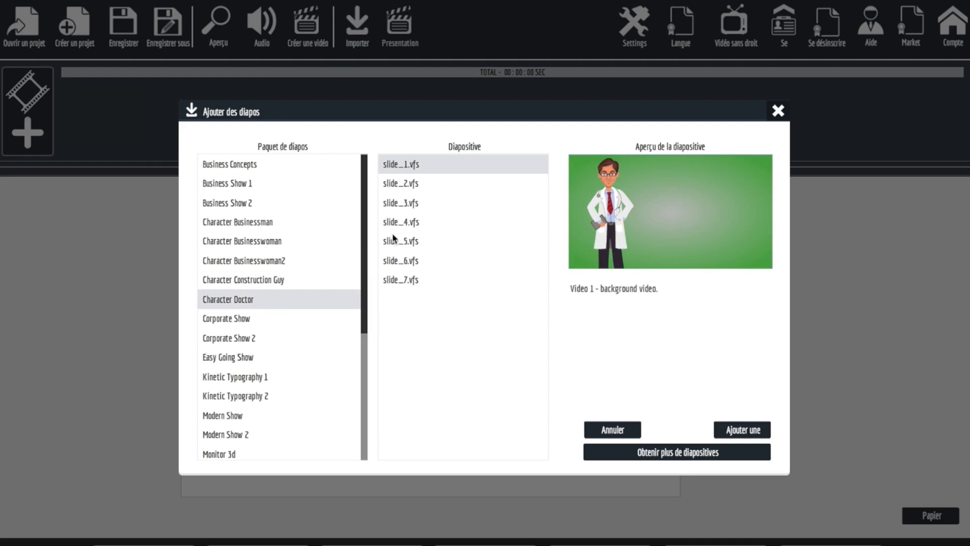
left_click(398, 221)
left_click(401, 201)
left_click(402, 242)
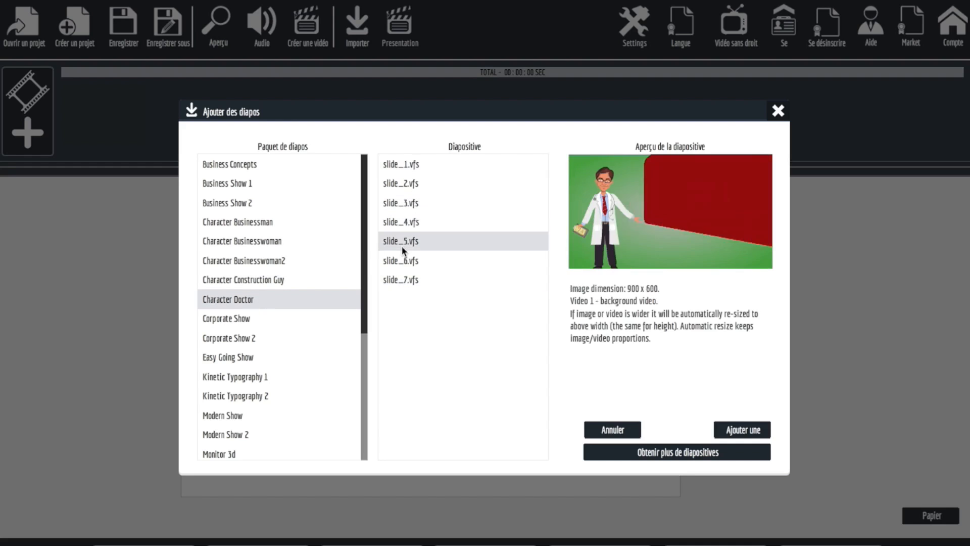
Preview slides 1, 2, 3 and 5 of the Corporate Show pack.
left_click(237, 317)
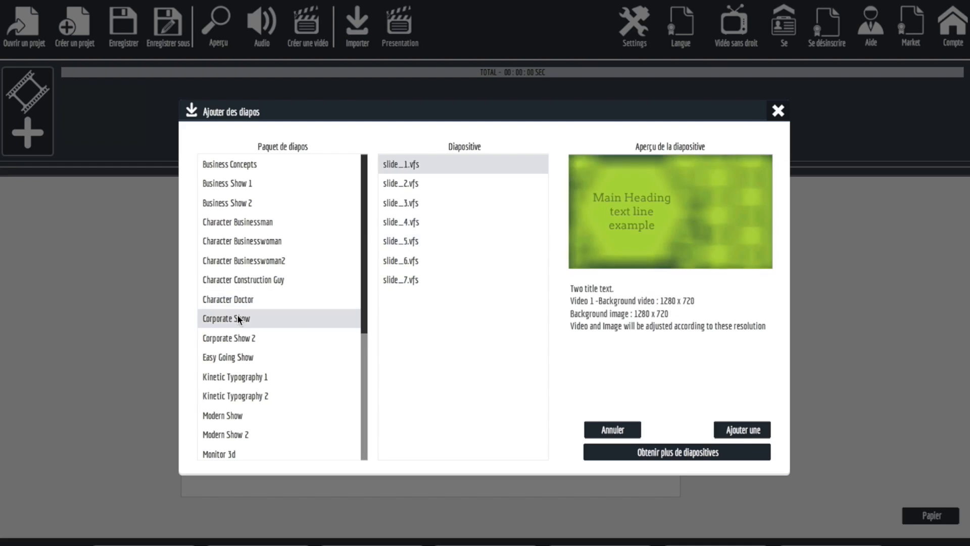
left_click(389, 184)
left_click(392, 202)
left_click(396, 238)
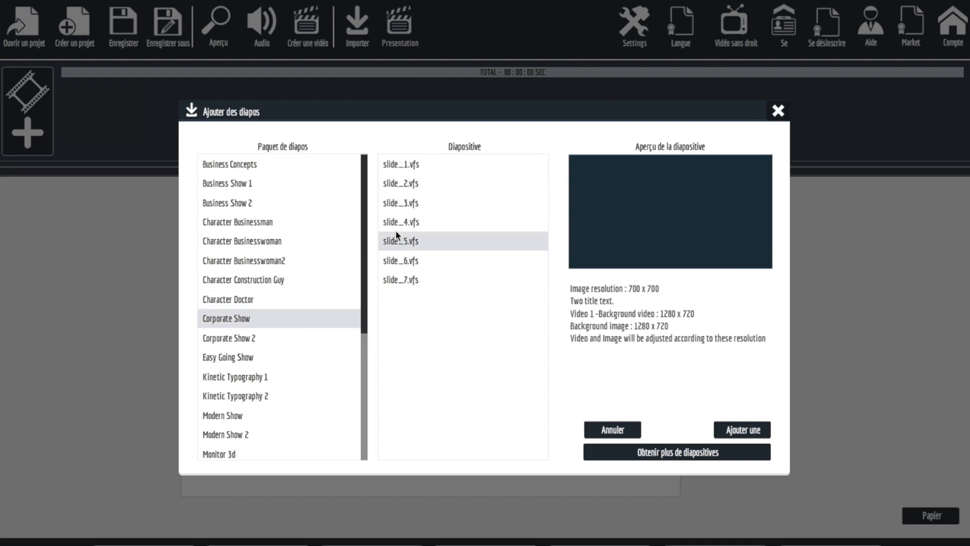
View the Corporate Show 2 pack and preview slides 1 and 3 of the Easy Going Show pack.
left_click(233, 338)
left_click(237, 356)
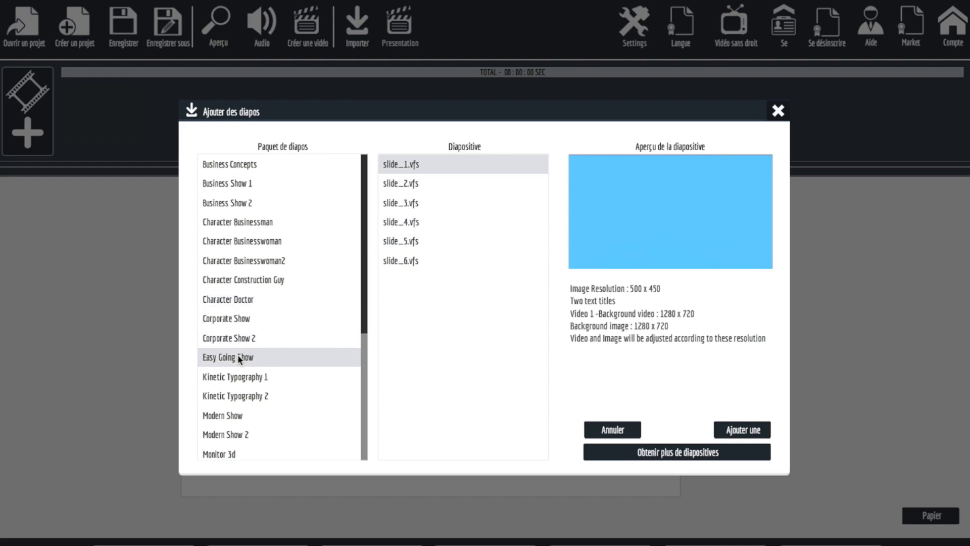
left_click(407, 201)
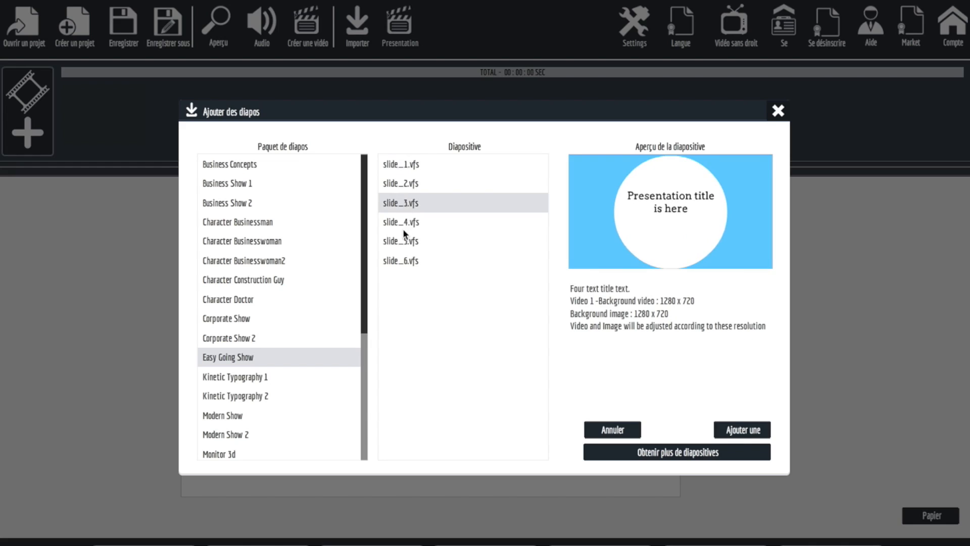
Preview the Product Show pack, and view slides 01 and 03 of the Restaurant pack.
scroll(303, 319, "down", 2)
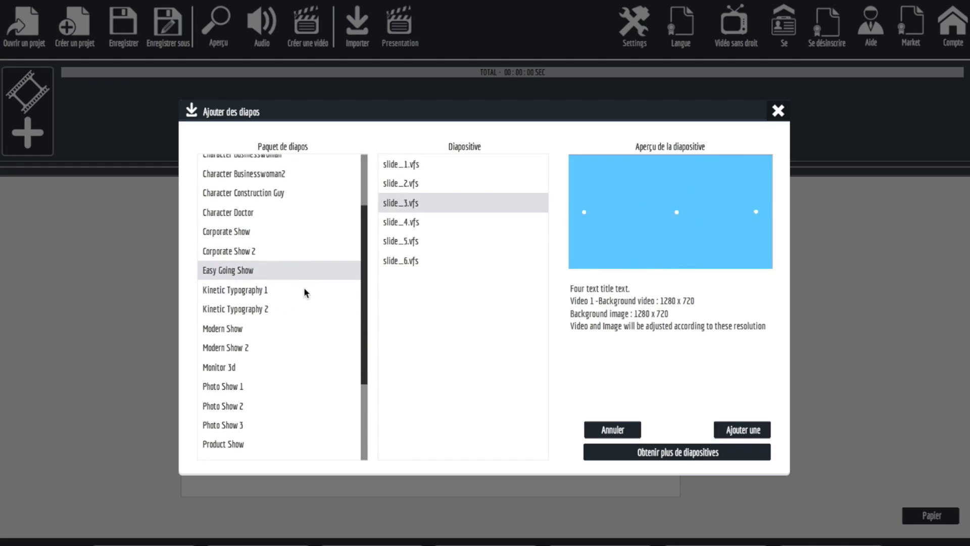
scroll(304, 287, "down", 3)
left_click(223, 314)
left_click(391, 236)
left_click(245, 335)
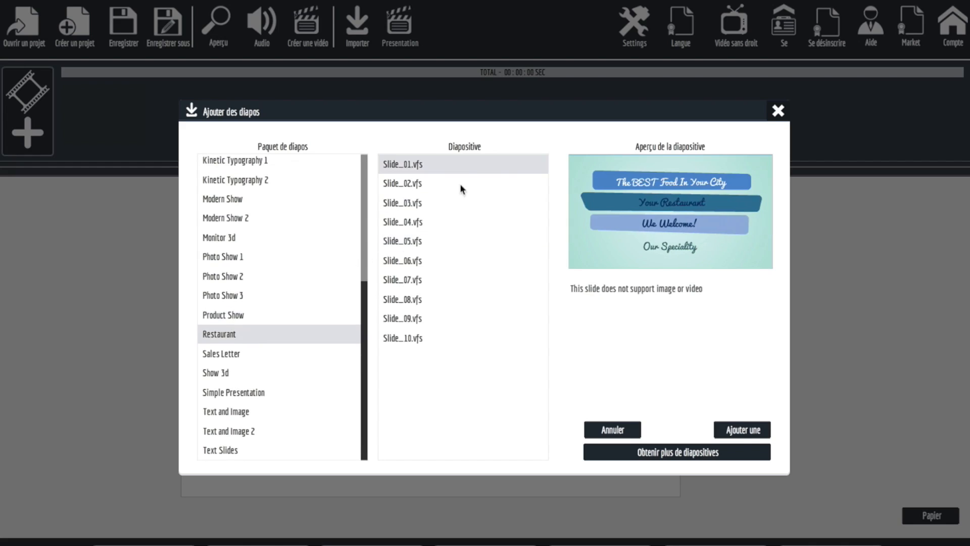
left_click(411, 202)
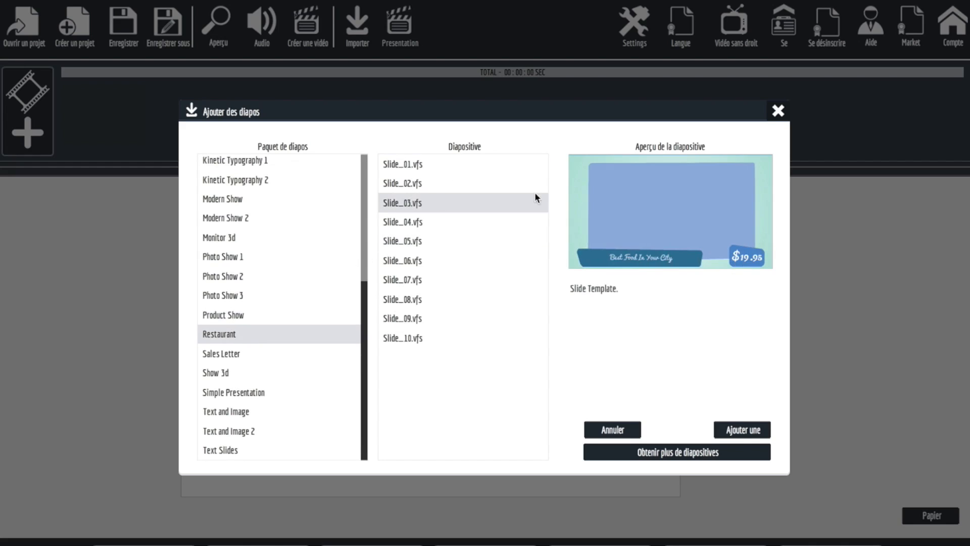
View the Show 3d pack and the first slide of the Text and Image pack.
left_click(225, 374)
left_click(234, 409)
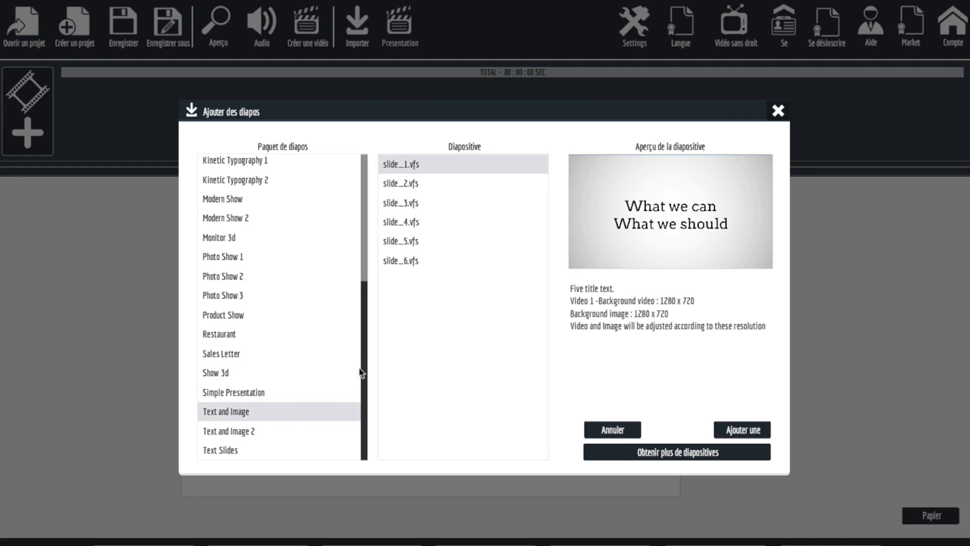
scroll(277, 330, "up", 5)
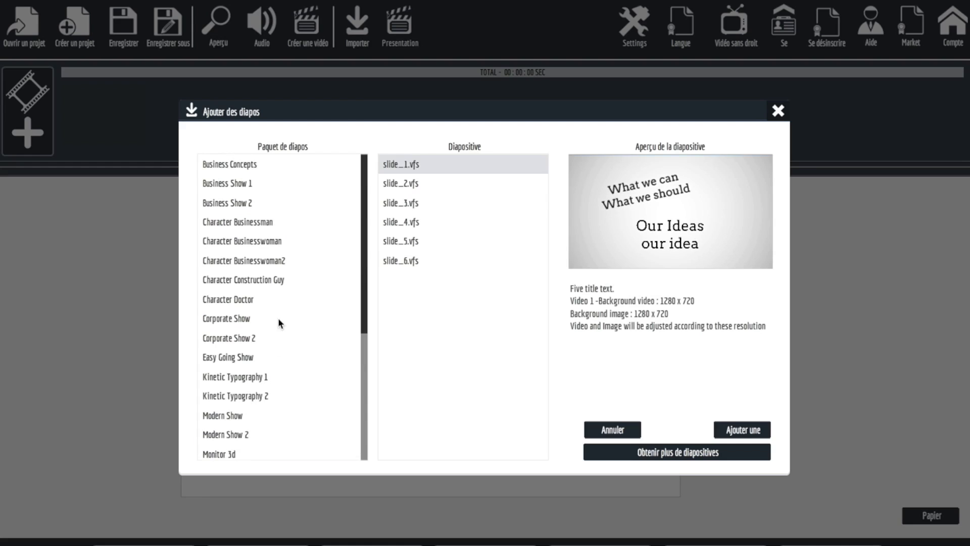
Switch to QuickTime Player, play the opening of the example video with the animated businesswoman, and return to the slide packs.
key("super+Tab")
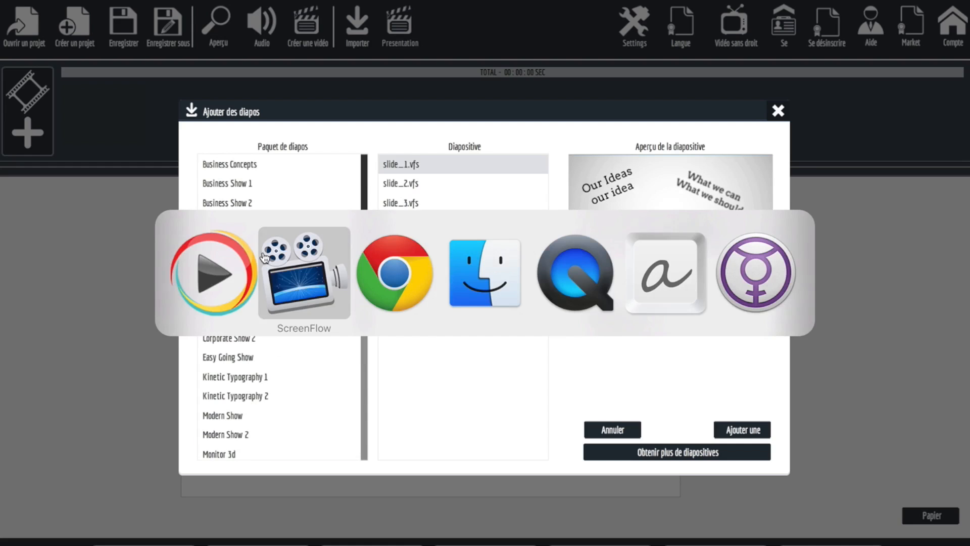
left_click(573, 268)
mouse_move(420, 378)
left_click(483, 424)
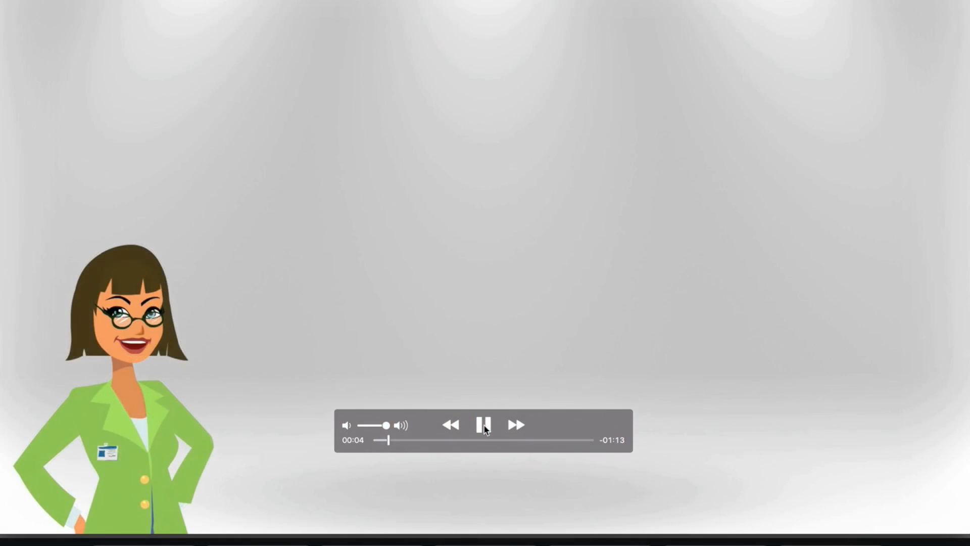
left_click(483, 425)
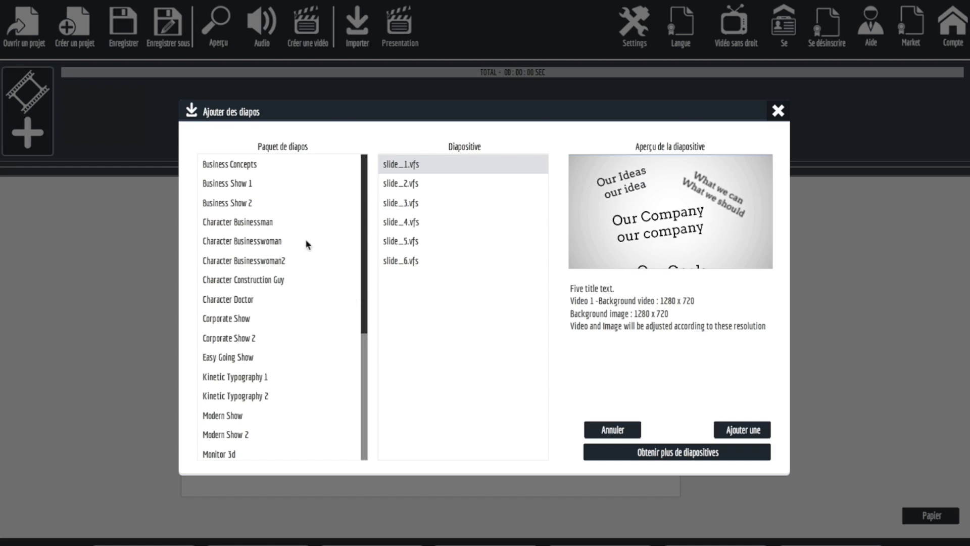
Add slide_01 of the Character Businesswoman2 pack to the canvas with the default sketch thresholds.
left_click(252, 226)
left_click(247, 241)
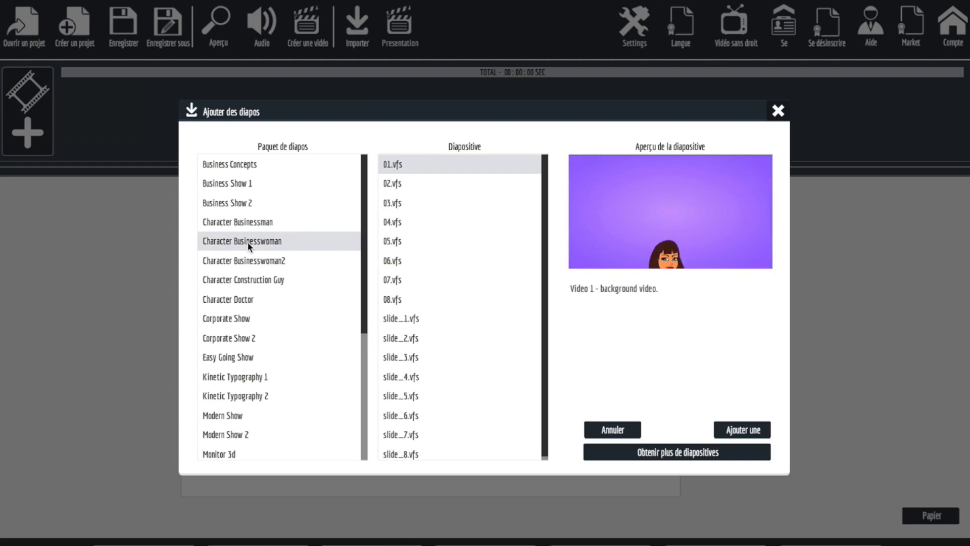
left_click(262, 260)
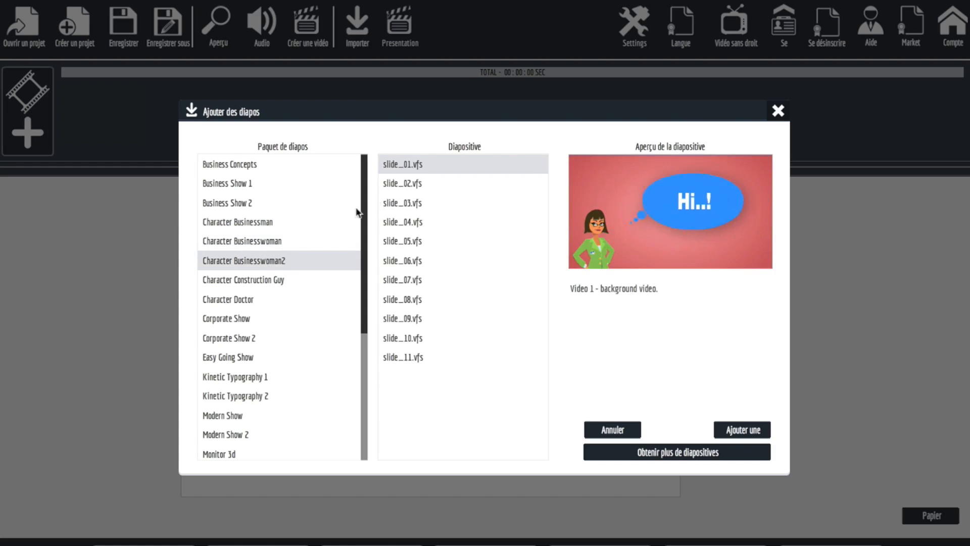
left_click(743, 430)
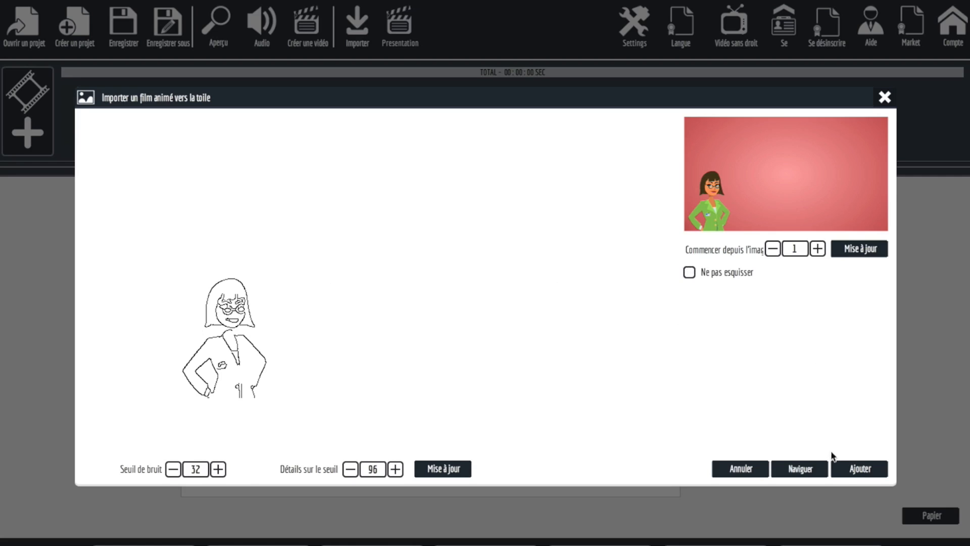
left_click(844, 468)
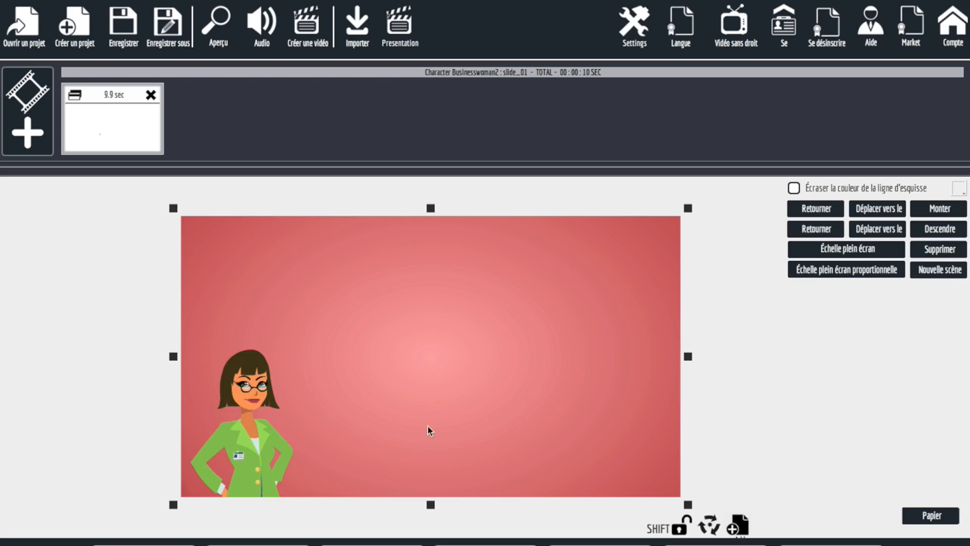
Shrink the slide, try both flip options on it, and move it to the canvas's upper-left corner.
left_click_drag(688, 507, 557, 325)
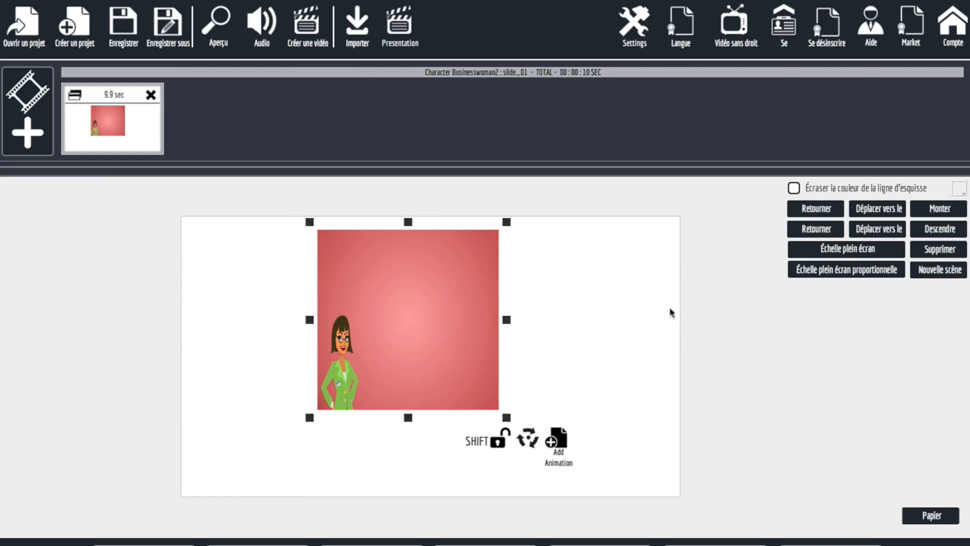
left_click(811, 209)
left_click(810, 210)
left_click(814, 229)
left_click(813, 228)
left_click_drag(457, 342, 319, 328)
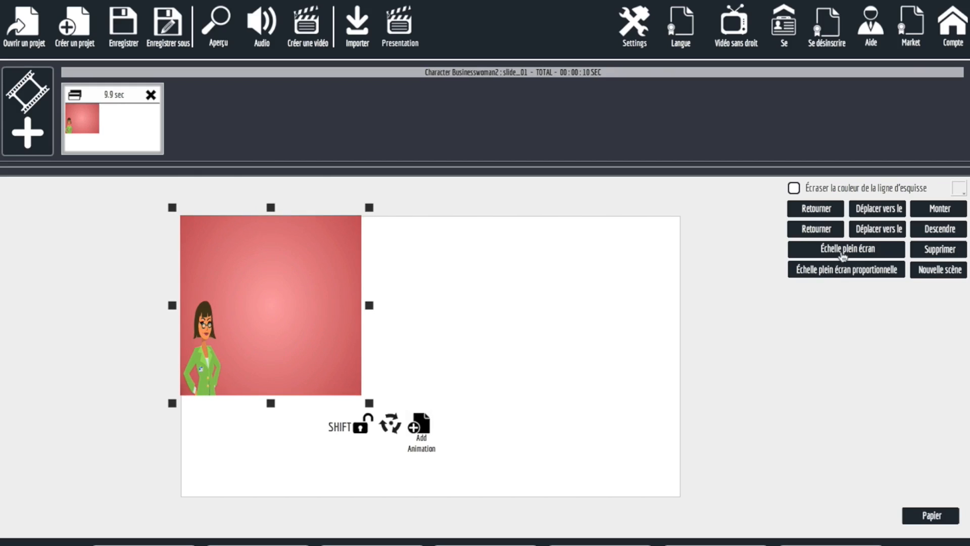
Scale the slide to full screen, shrink it again, and refit it with the proportional full-screen scale.
left_click(842, 257)
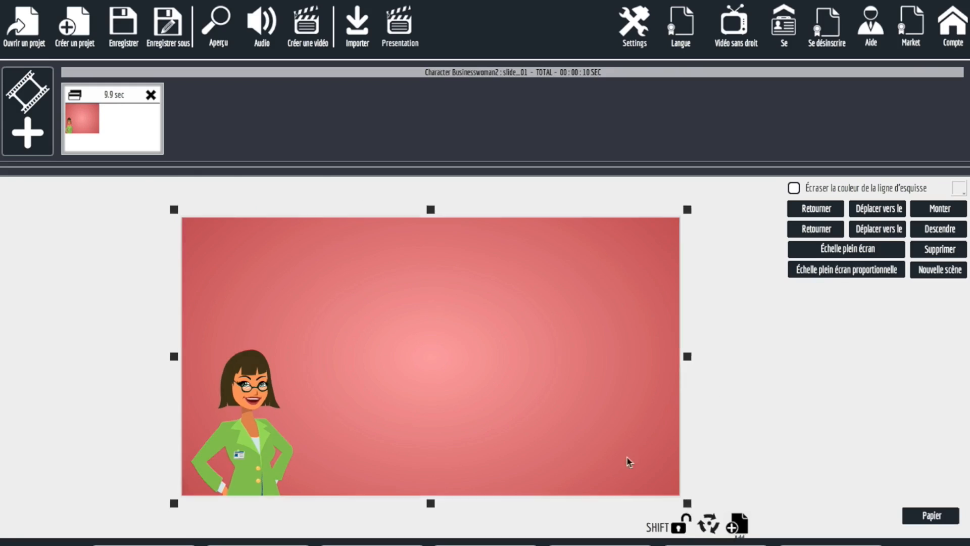
left_click_drag(682, 501, 553, 414)
left_click(841, 273)
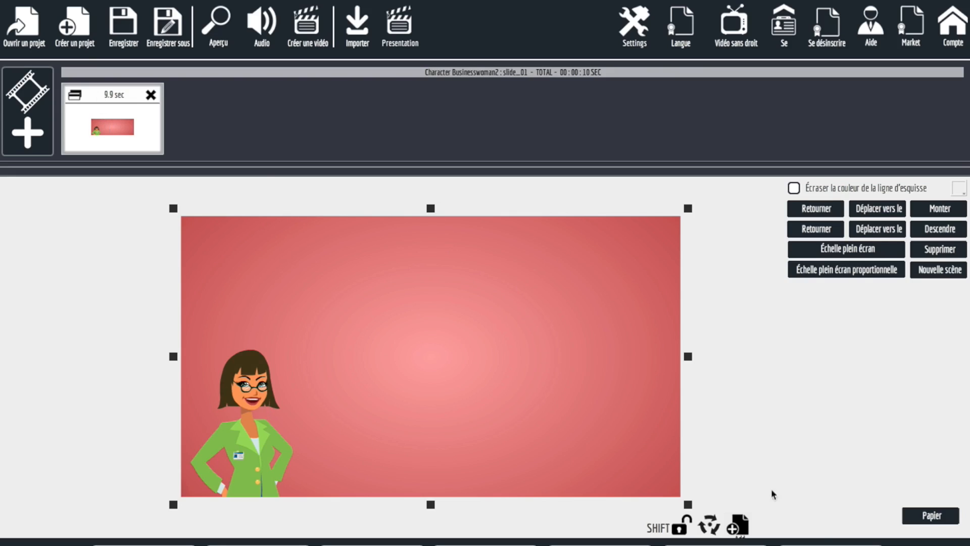
Open the slide's animation customization from the scene settings and play the preview up to the orange name card.
left_click(930, 515)
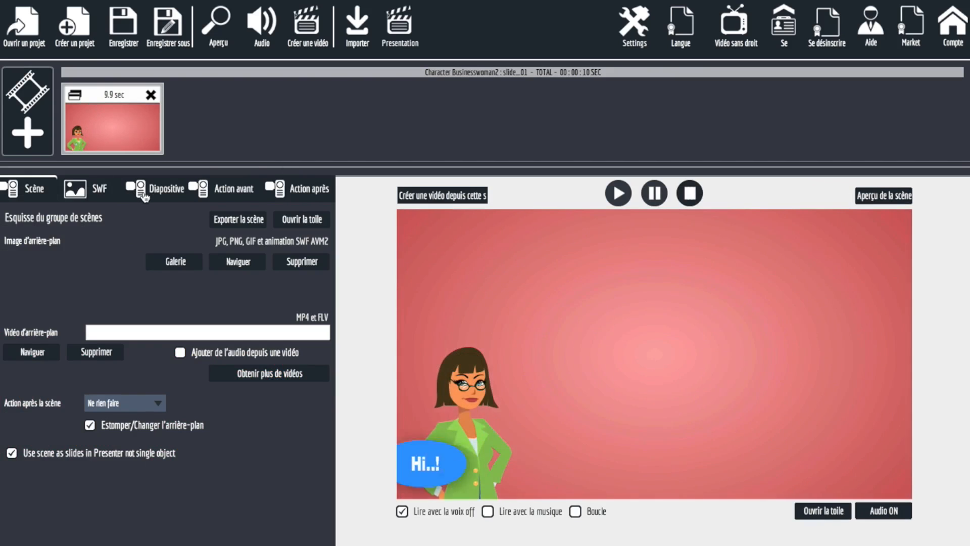
left_click(145, 196)
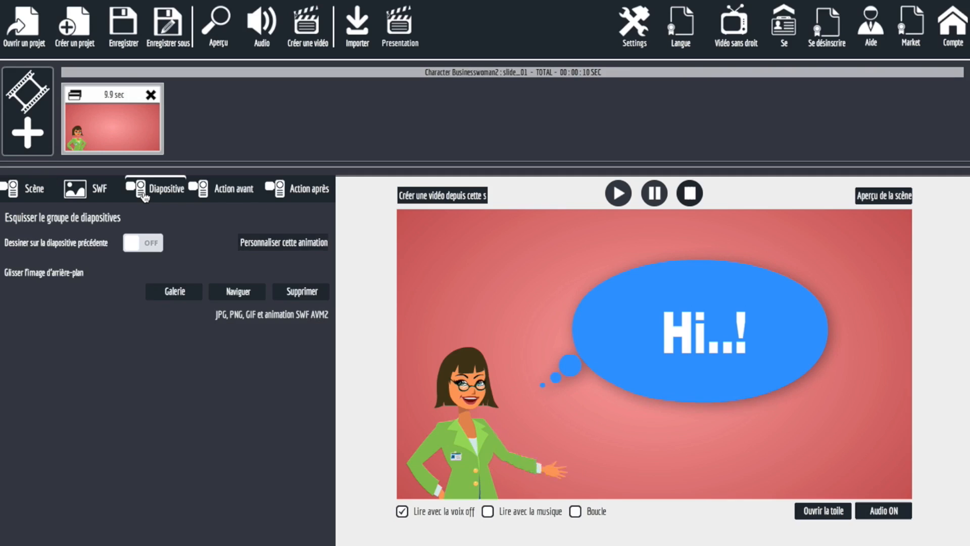
left_click(255, 246)
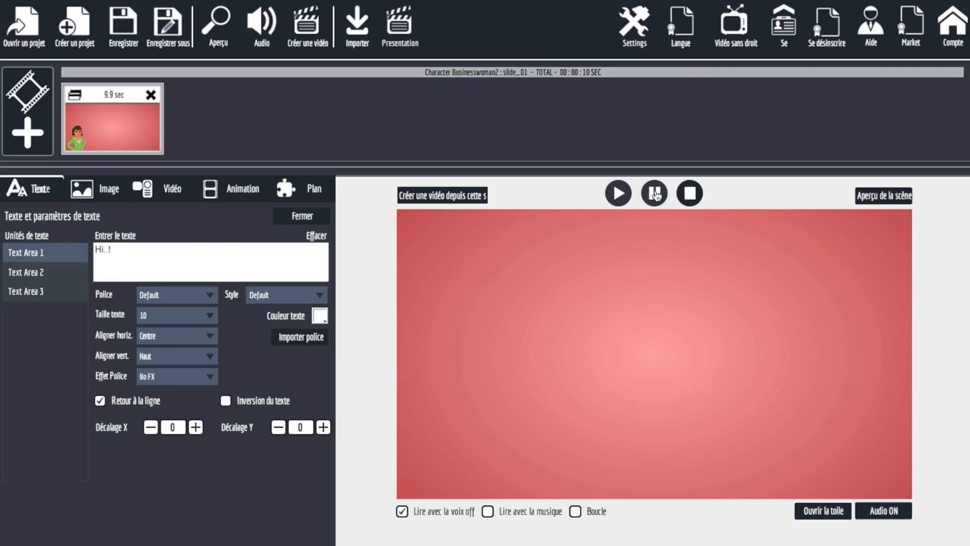
left_click(619, 195)
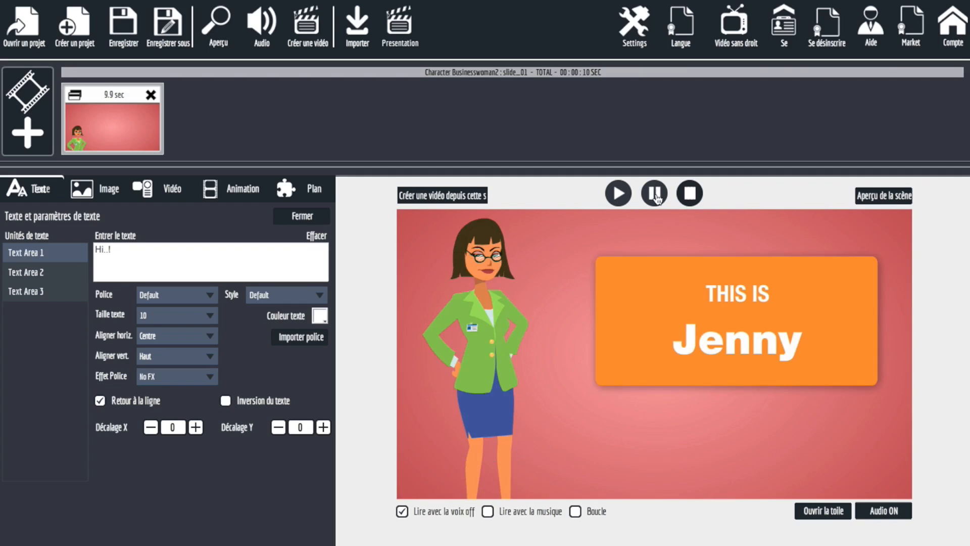
Replace Text Area 1 with "Bonjour", Text Area 2 with "C'est" and Text Area 3 with the character's new first name.
left_click(7, 245)
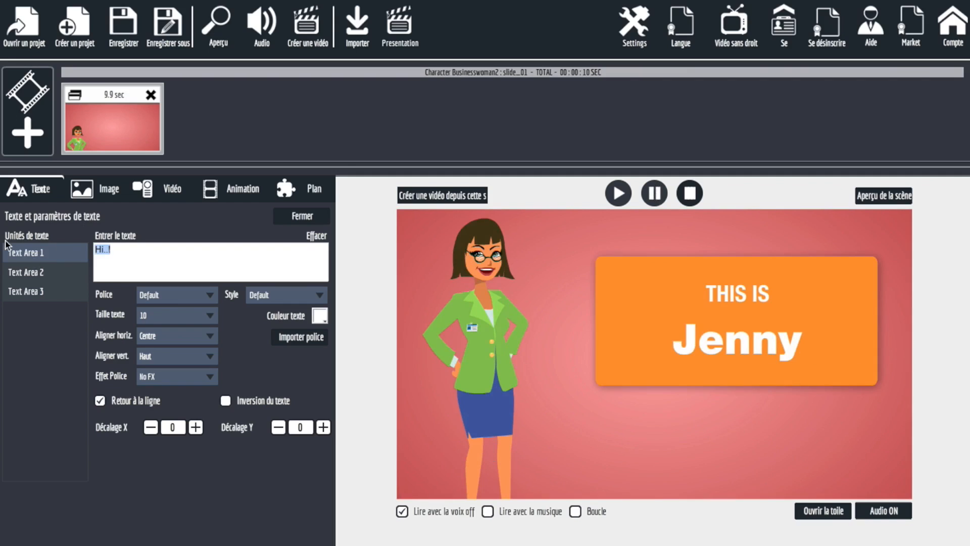
left_click(18, 272)
key("ctrl+a")
type("C'est")
left_click(31, 299)
key("ctrl+a")
type("Marie")
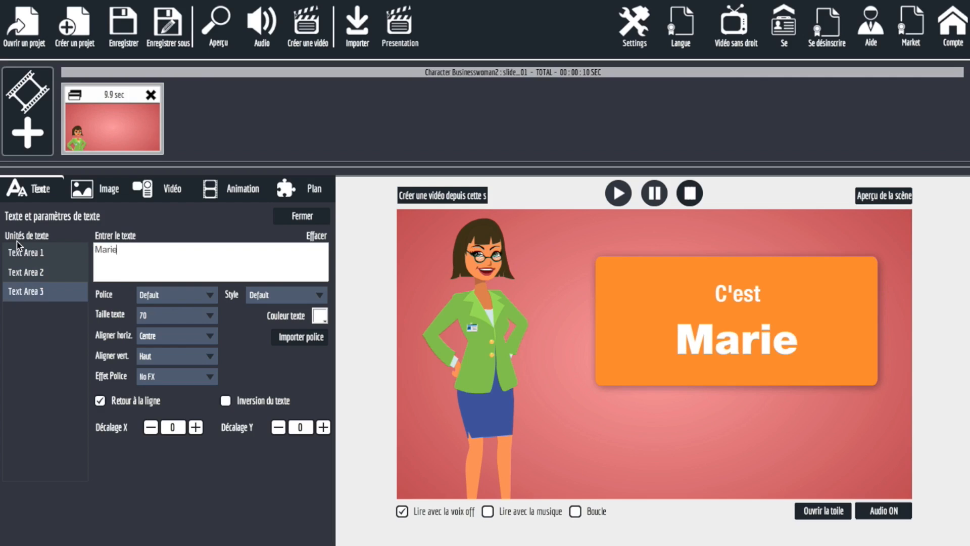
Play the preview with the new texts, and examine the font effect choices and the slide's image and video placeholders.
left_click(617, 192)
left_click(171, 377)
left_click(170, 377)
left_click(79, 196)
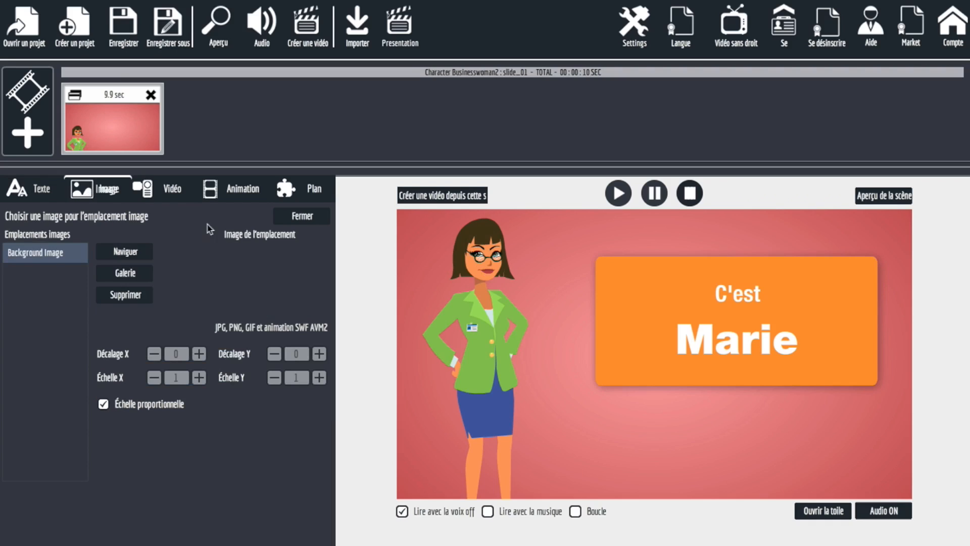
left_click(172, 196)
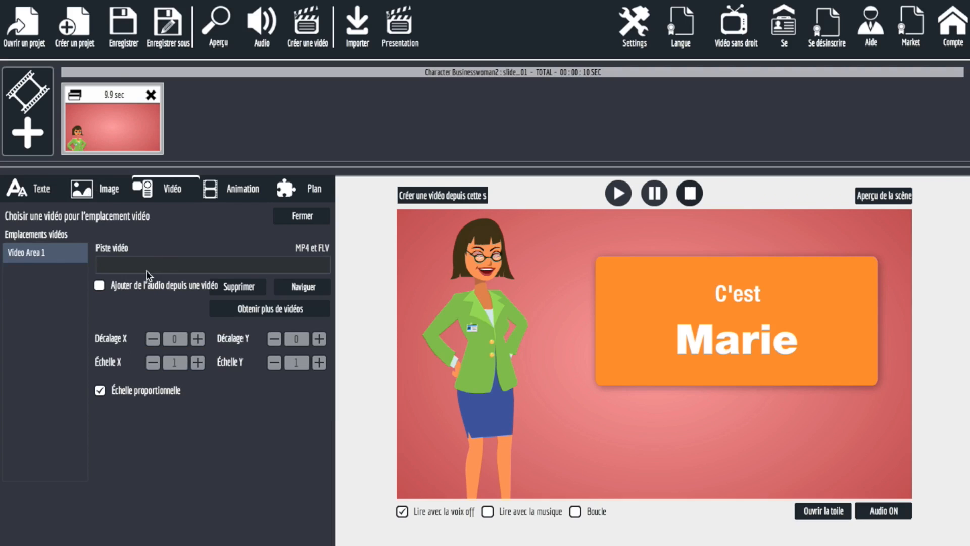
Try Animation 1 on the slide with variants 1 to 5, and turn it off again.
left_click(228, 193)
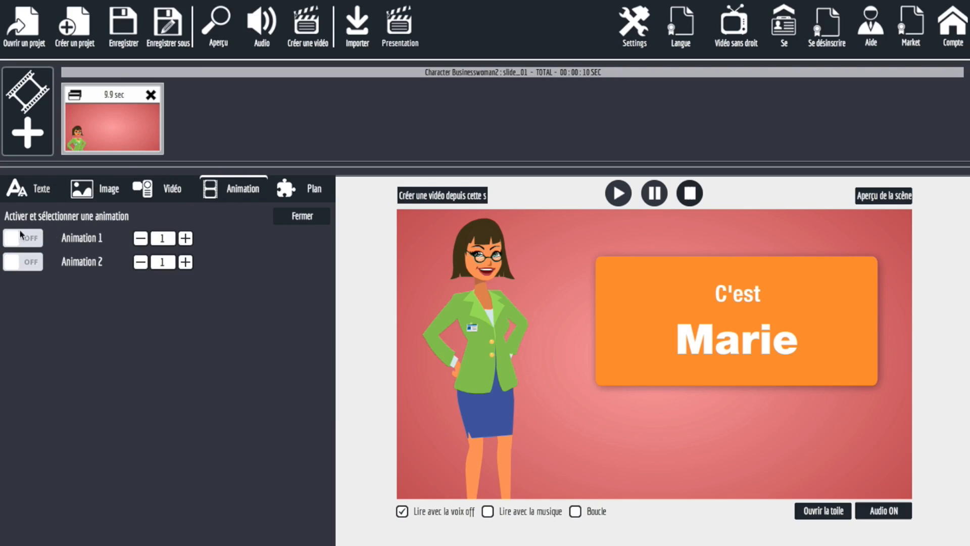
left_click(25, 243)
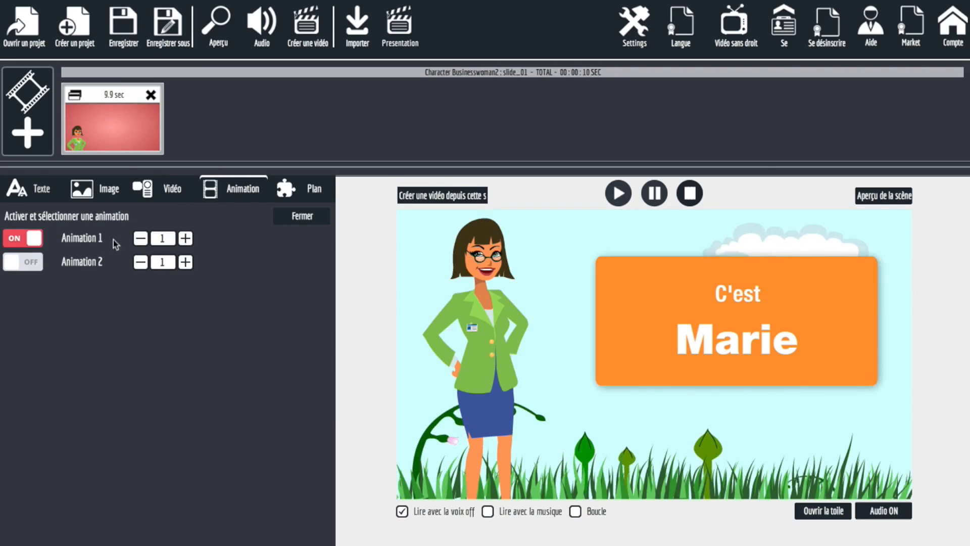
left_click(185, 238)
left_click(184, 238)
left_click(185, 238)
left_click(185, 238)
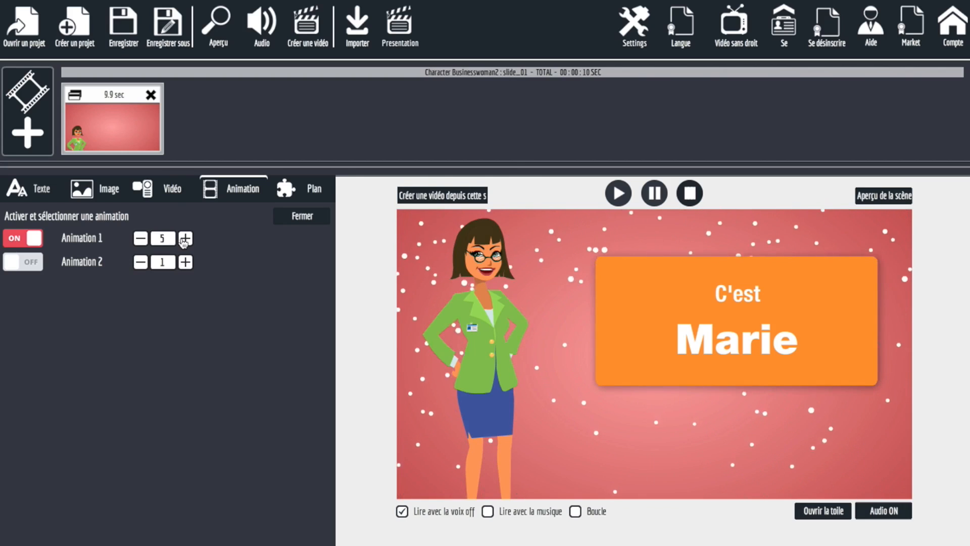
left_click(19, 241)
Try Animation 2 on the slide with variants up to 10, and turn it off again.
left_click(23, 262)
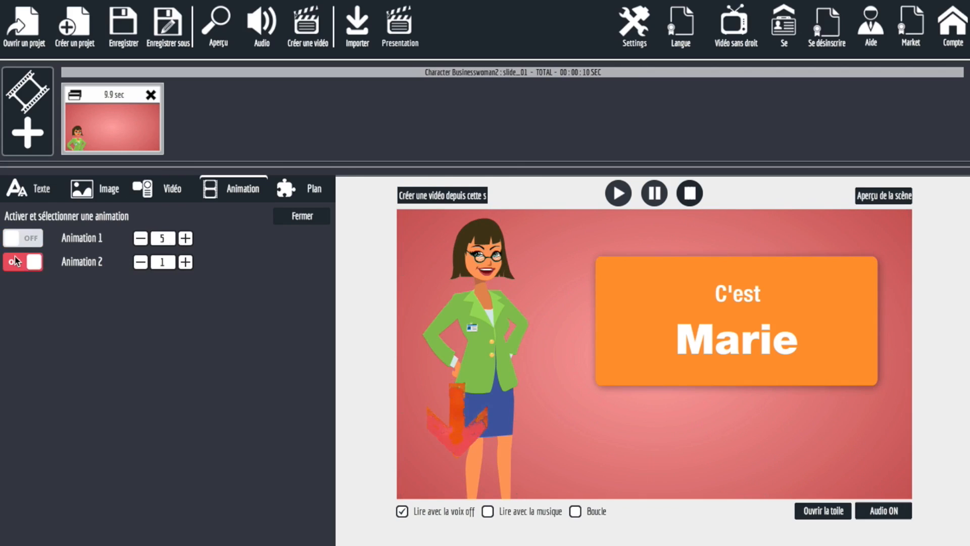
left_click(186, 262)
left_click(187, 263)
left_click(186, 263)
left_click(186, 264)
left_click(187, 263)
left_click(186, 263)
left_click(187, 263)
left_click(187, 263)
left_click(187, 264)
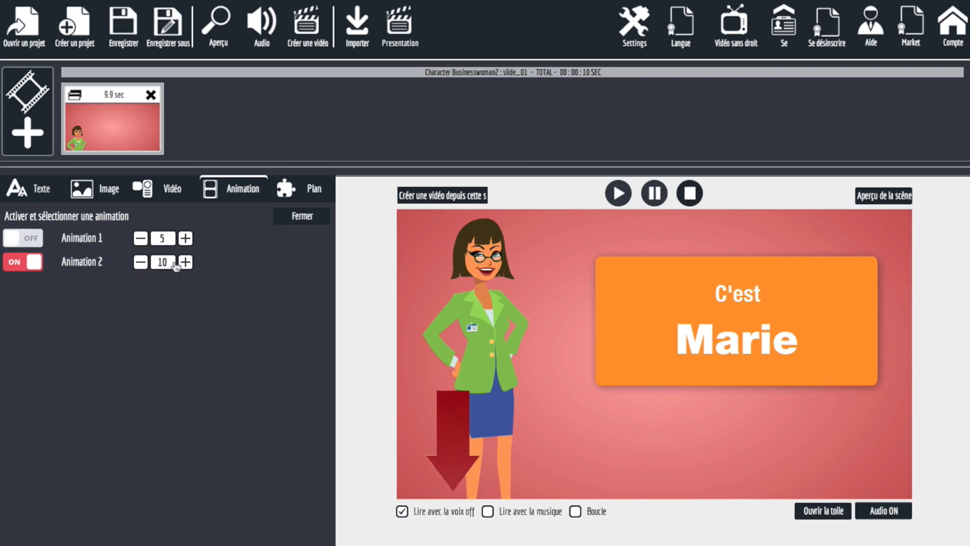
left_click(20, 262)
Try hiding each of the slide's three outline units in turn, restore them all, and close the unit settings.
left_click(284, 190)
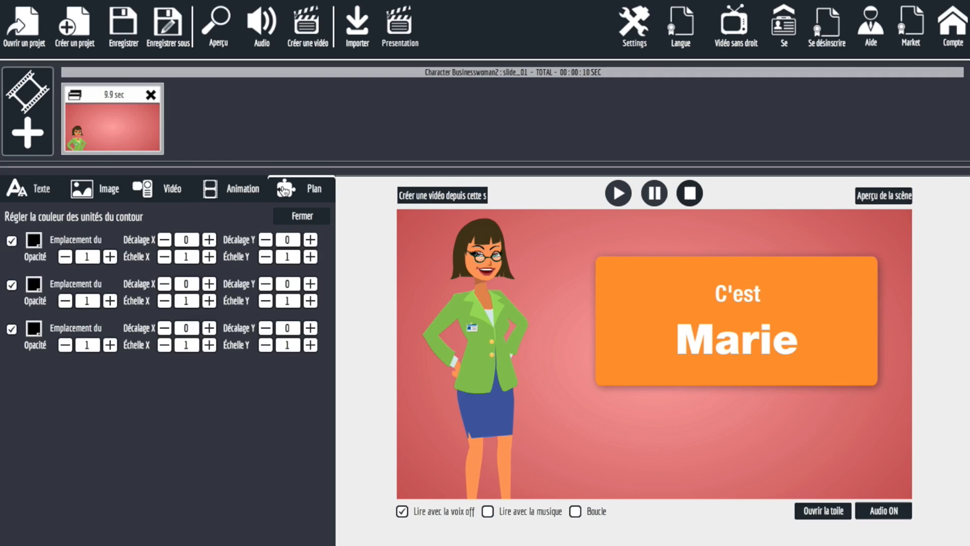
left_click(11, 241)
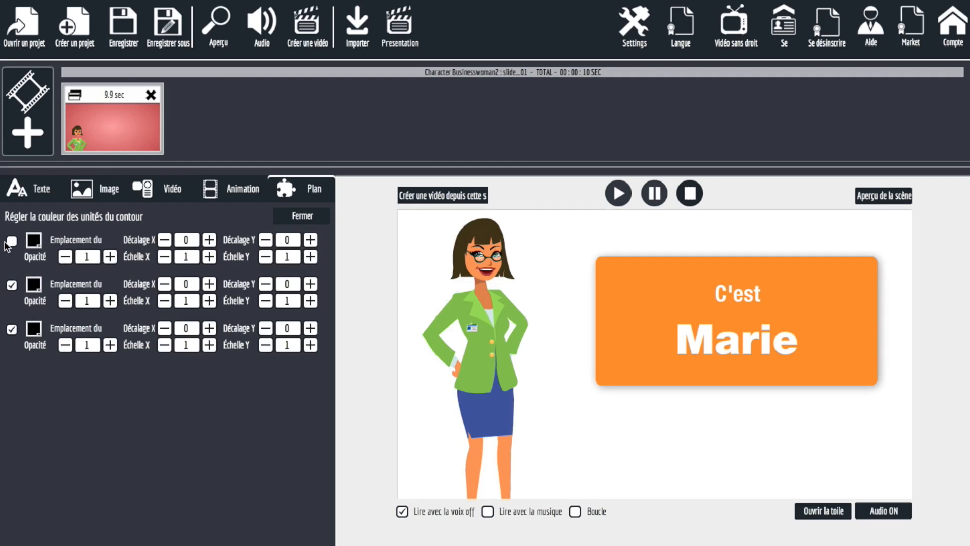
left_click(12, 284)
left_click(11, 241)
left_click(11, 285)
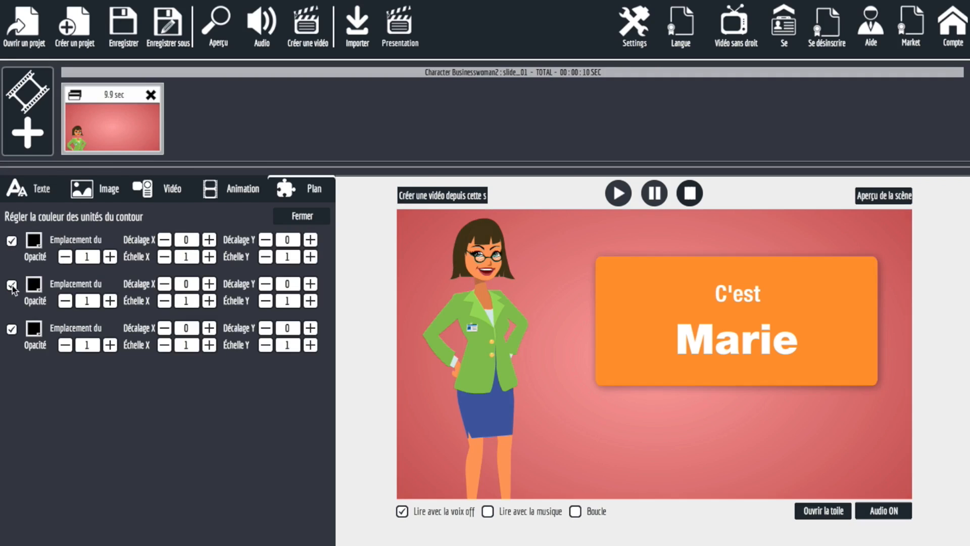
left_click(12, 286)
left_click(11, 331)
left_click(11, 332)
left_click(11, 333)
left_click(11, 330)
left_click(11, 330)
left_click(12, 330)
left_click(11, 285)
left_click(293, 217)
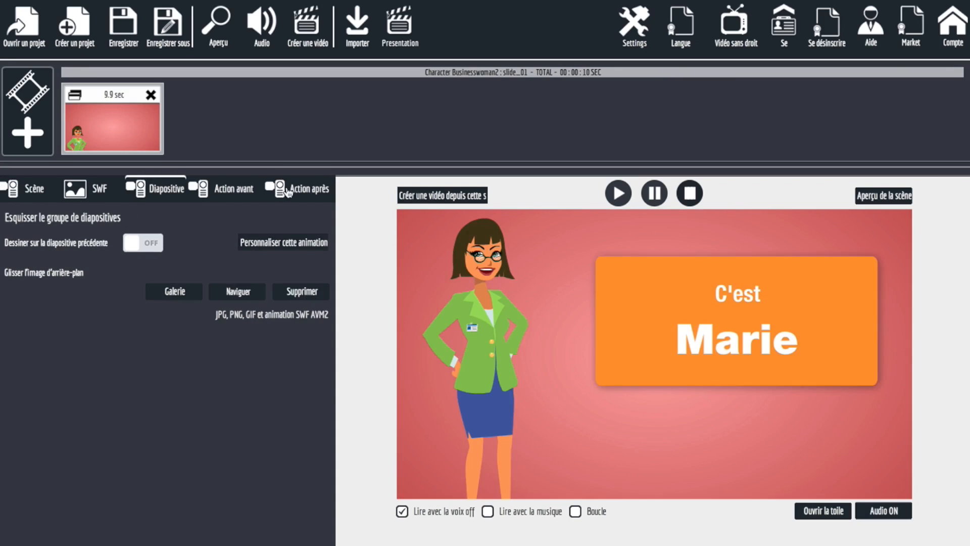
Try the Esquisse and Fondre dans effects as the slide's show action, watching how each one plays.
left_click(245, 196)
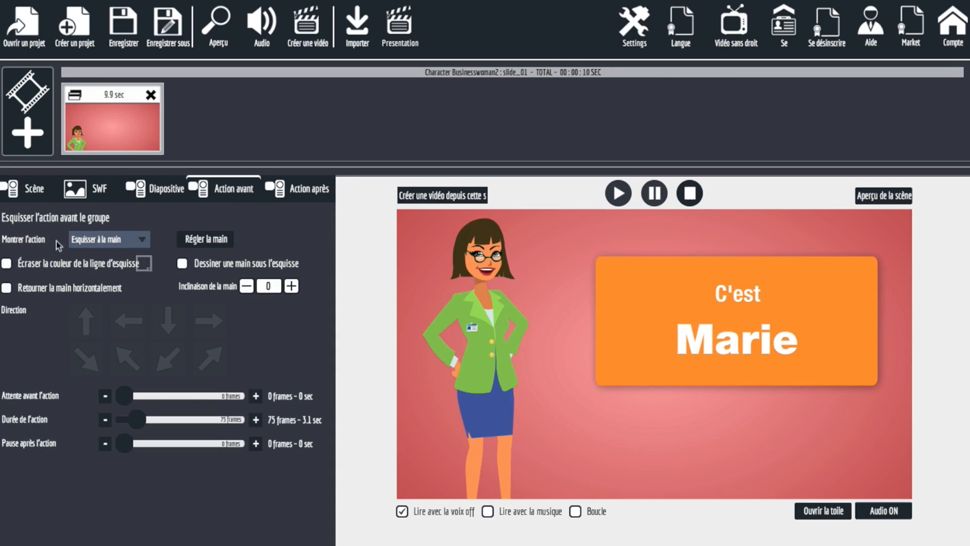
left_click(119, 238)
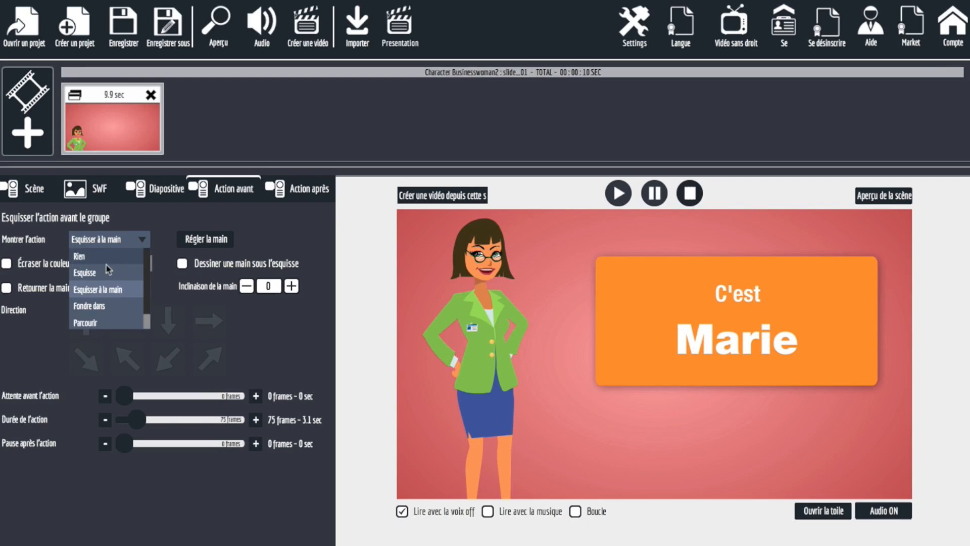
left_click(101, 275)
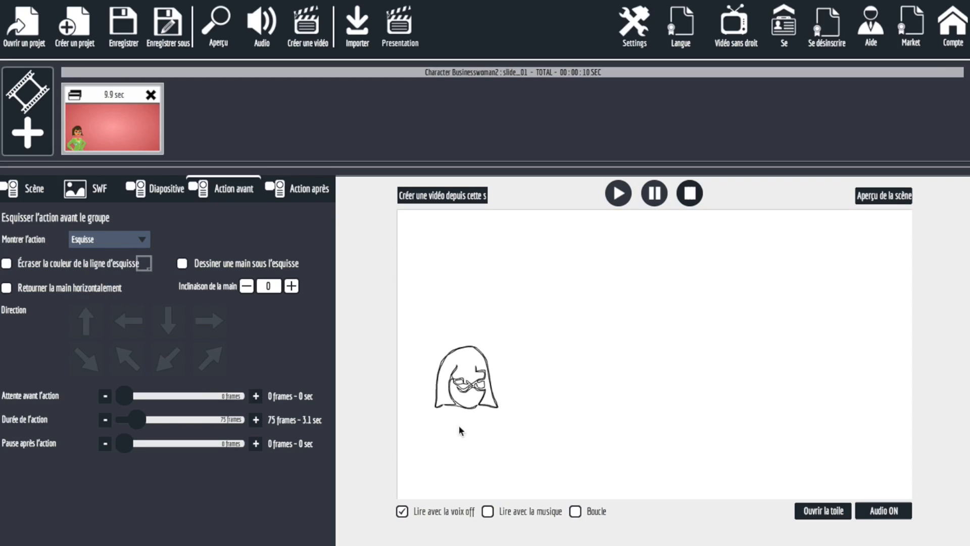
left_click(127, 239)
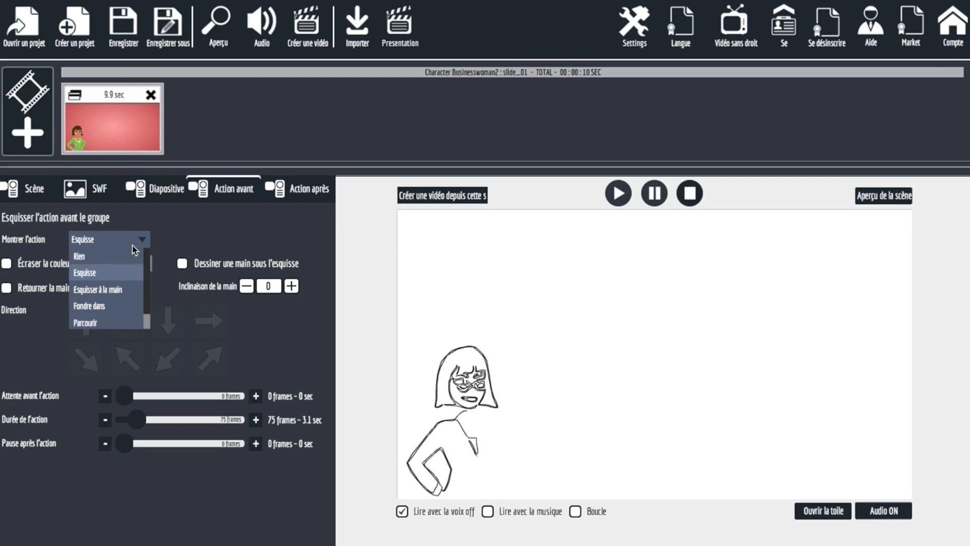
left_click(113, 296)
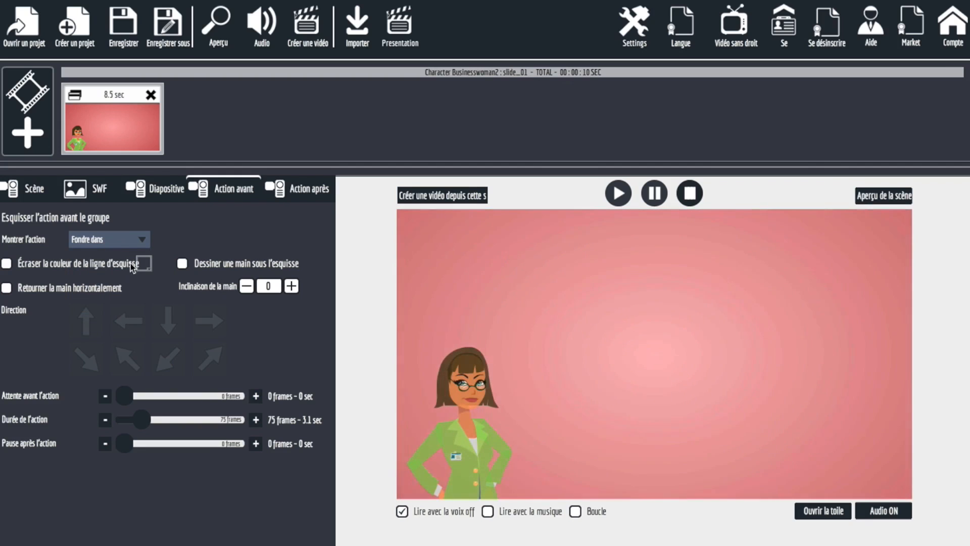
left_click(109, 243)
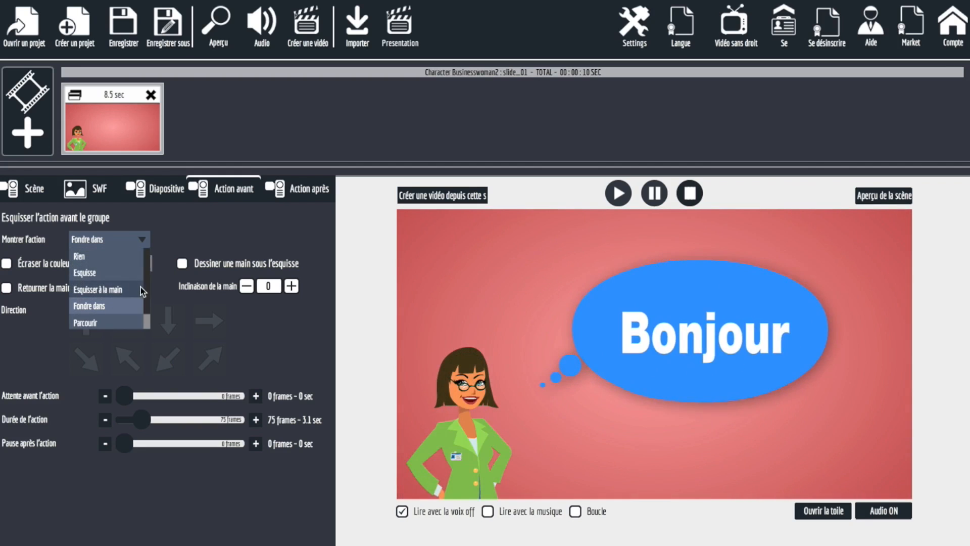
left_click_drag(145, 290, 150, 266)
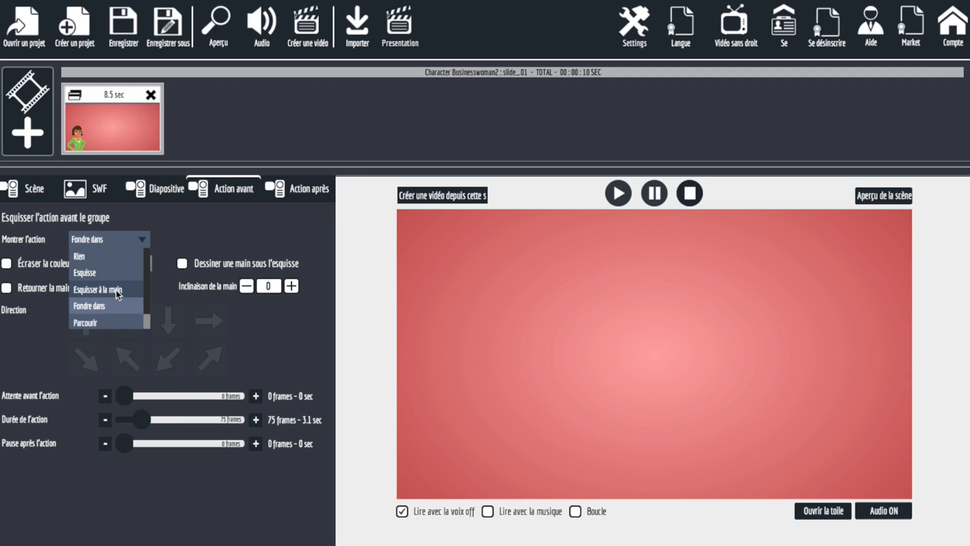
Set the show action to Esquisser à la main with the dark-skinned hand holding a pencil, and test drawing the hand under the sketch.
left_click(118, 294)
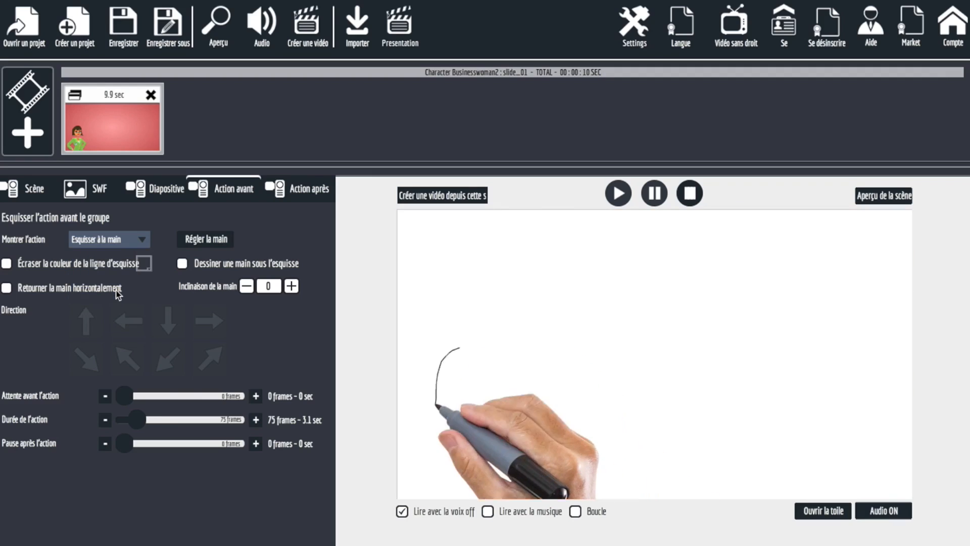
left_click(206, 241)
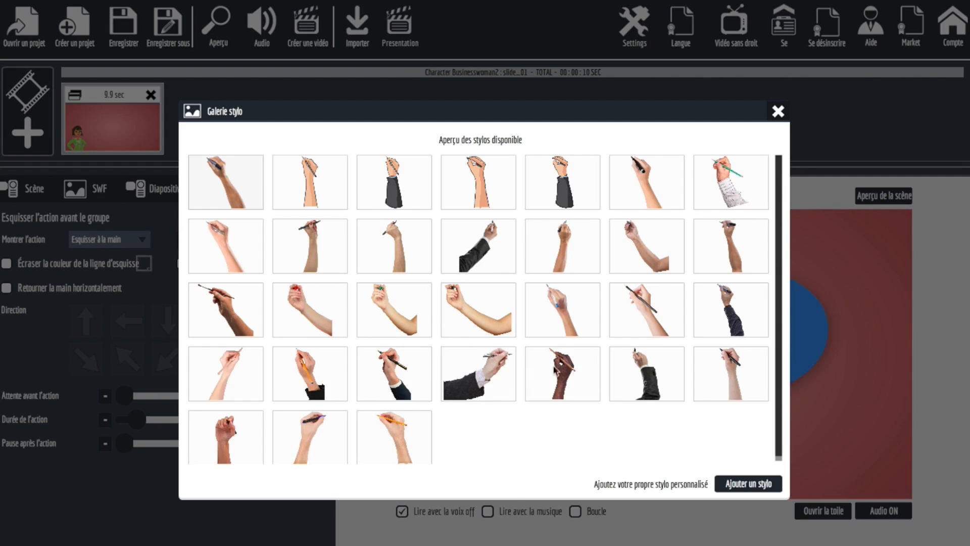
left_click(572, 363)
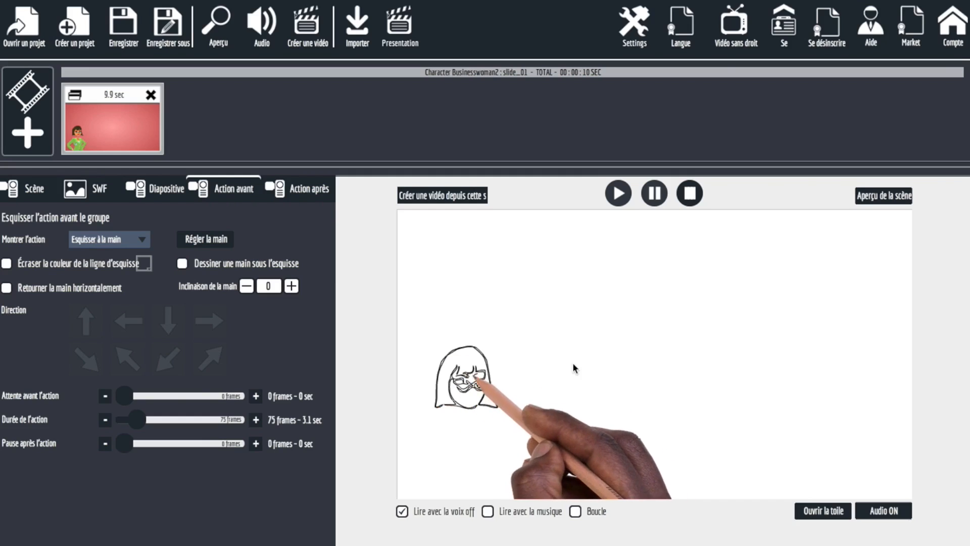
left_click(183, 267)
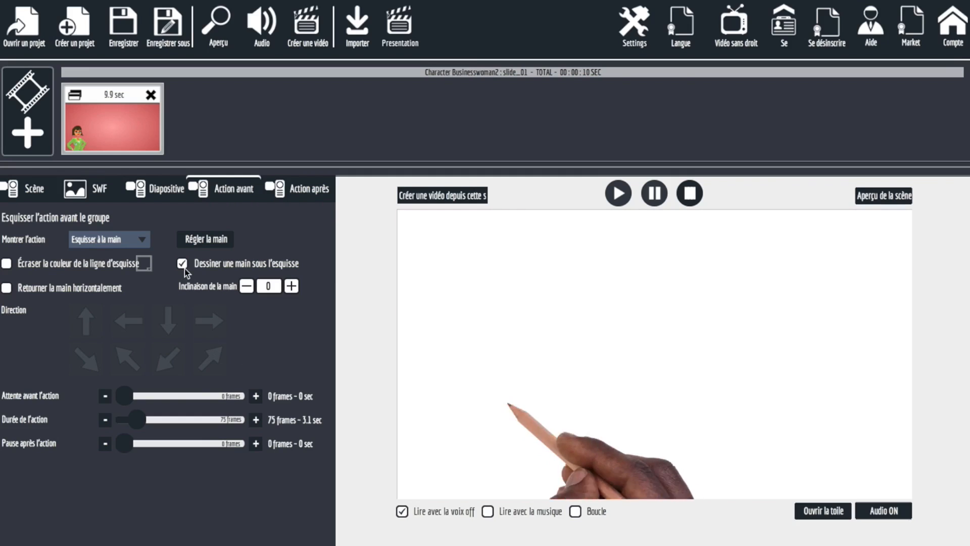
left_click(184, 268)
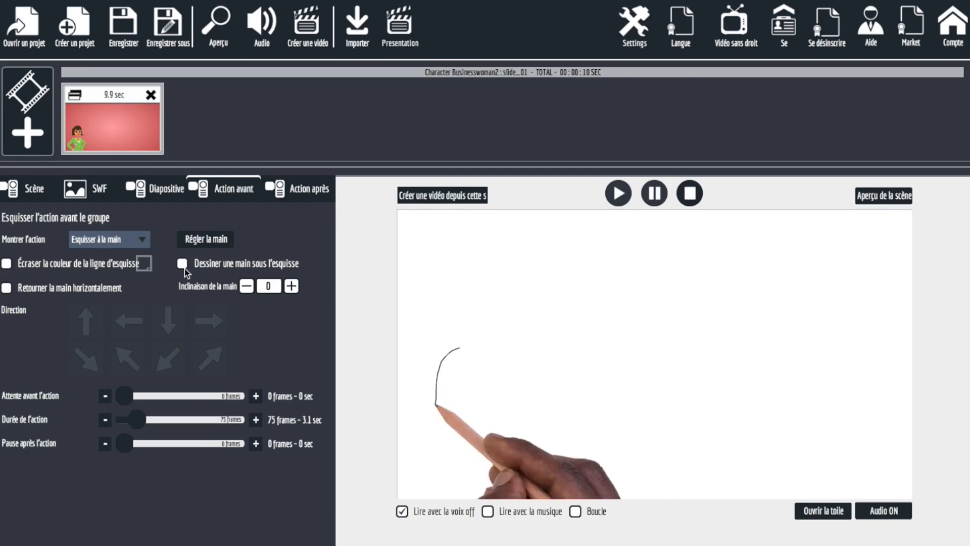
Examine the hide action choices available after the slide, leaving Rien selected.
left_click(303, 189)
left_click(232, 193)
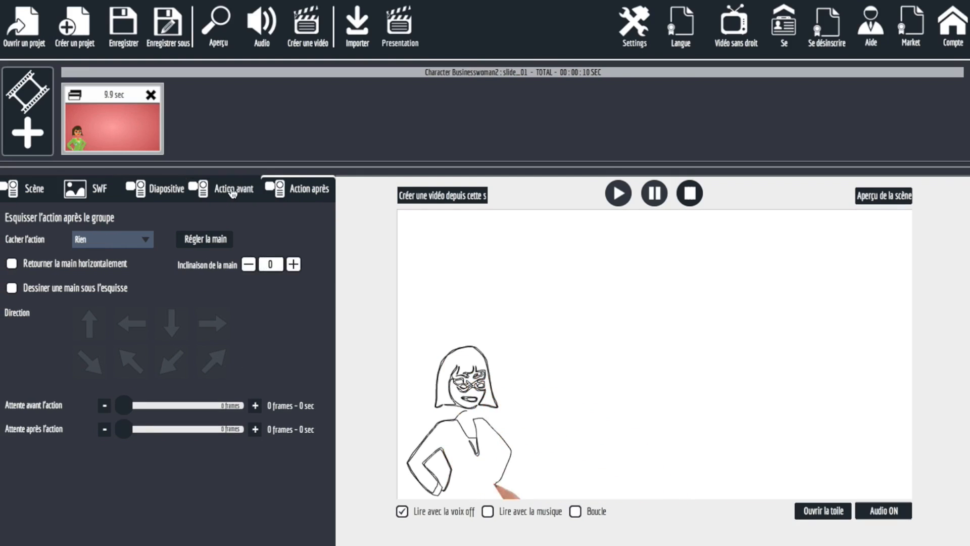
left_click(303, 191)
left_click(111, 241)
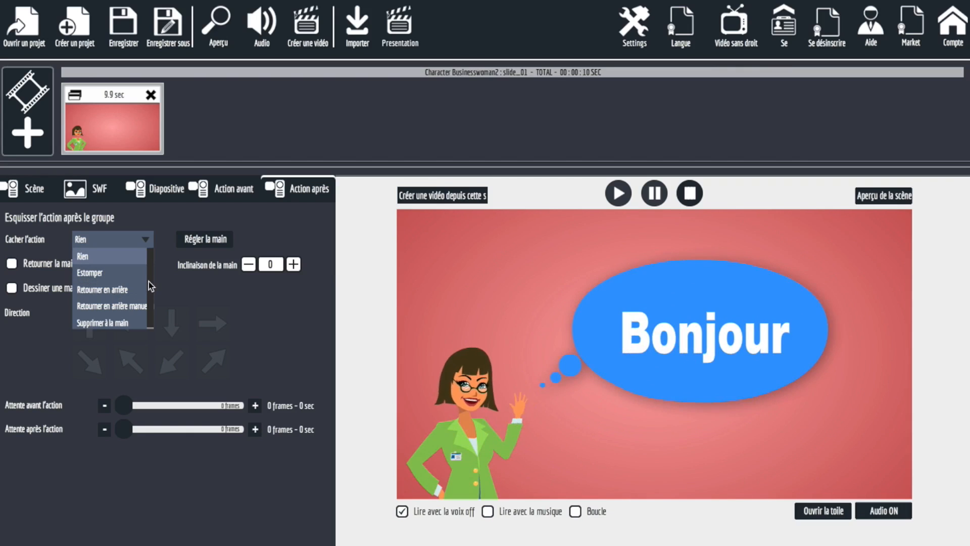
left_click(202, 290)
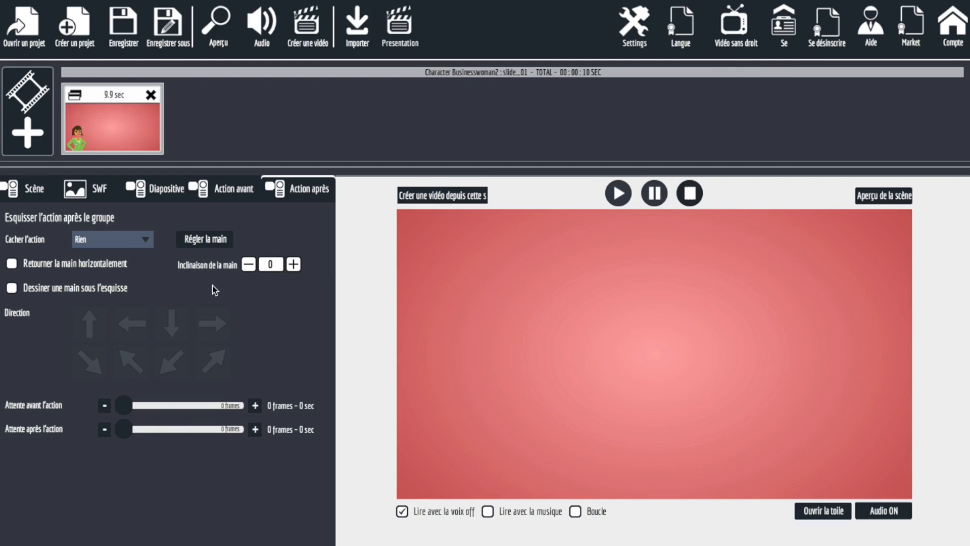
Examine the scene's background settings and the choices for adding a new scene, without adding one.
left_click(21, 188)
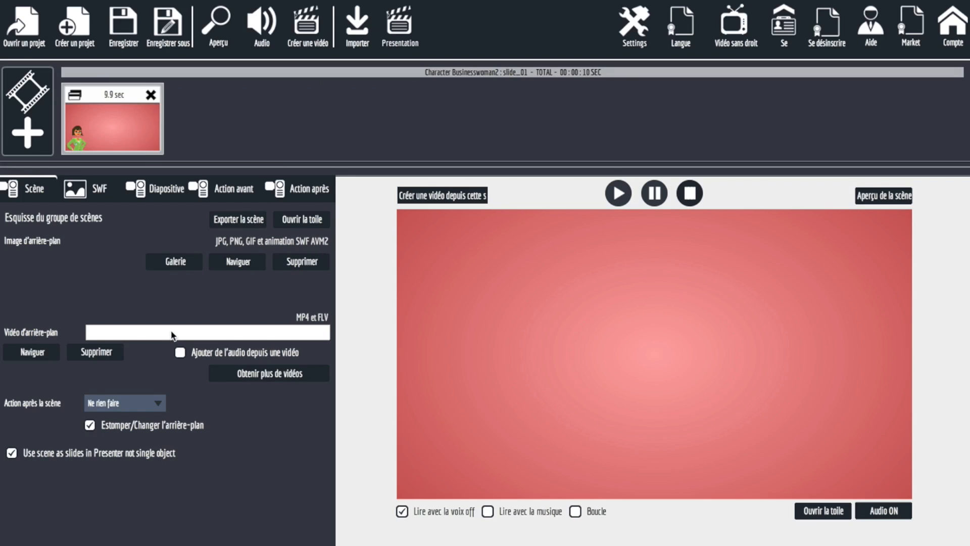
left_click(544, 0)
left_click(367, 119)
left_click(45, 129)
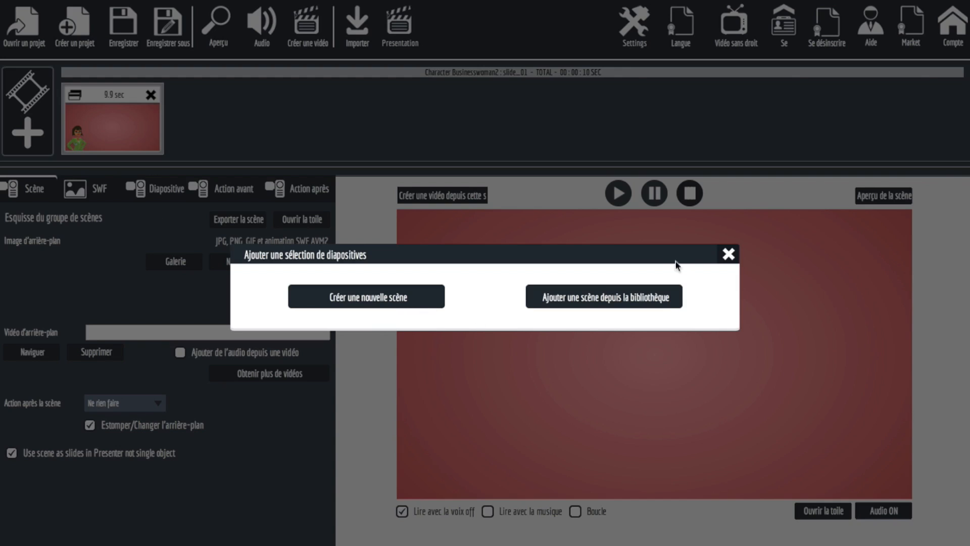
left_click(731, 256)
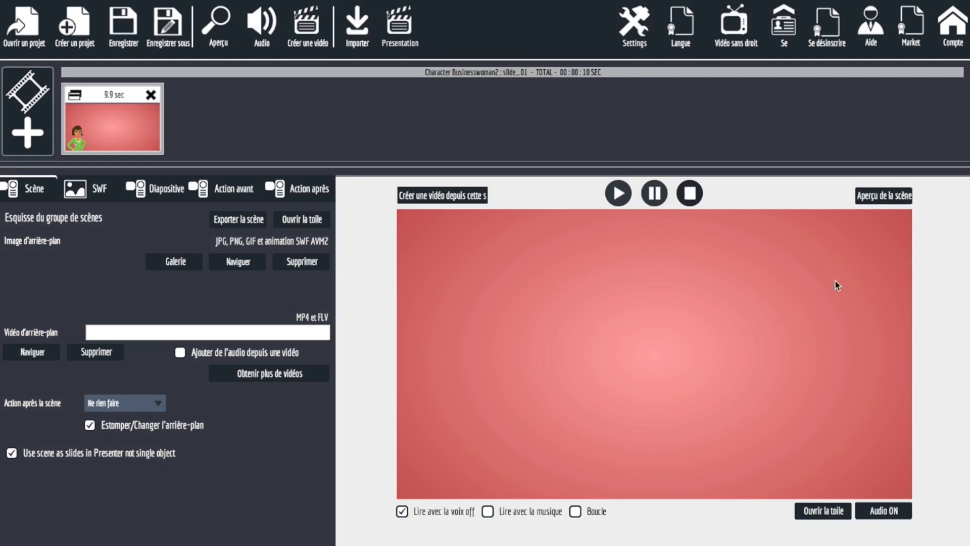
Import the image Capture d'écran 2015-10-13 à 19.29.53 from Bureau onto the scene canvas as a sketch, and scale it to full screen.
left_click(817, 513)
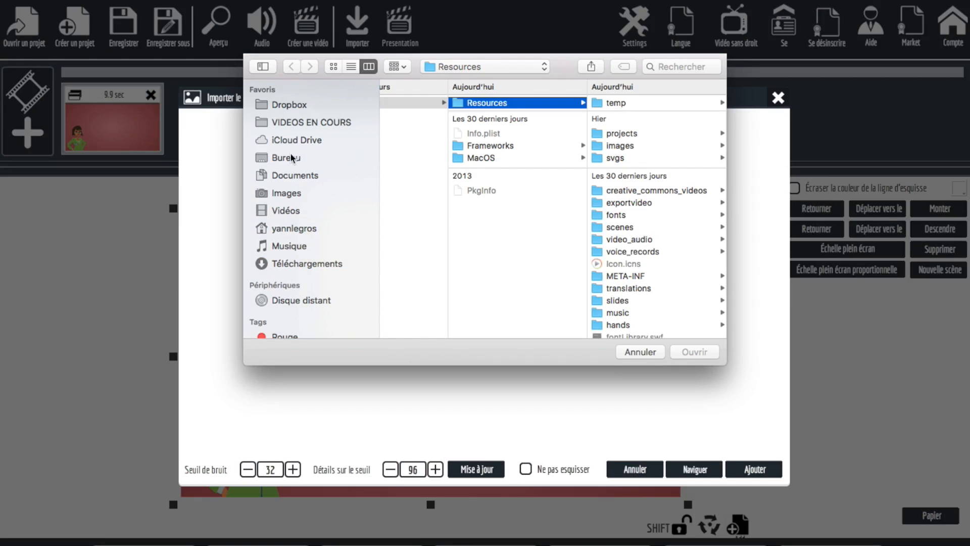
left_click(292, 158)
left_click(418, 107)
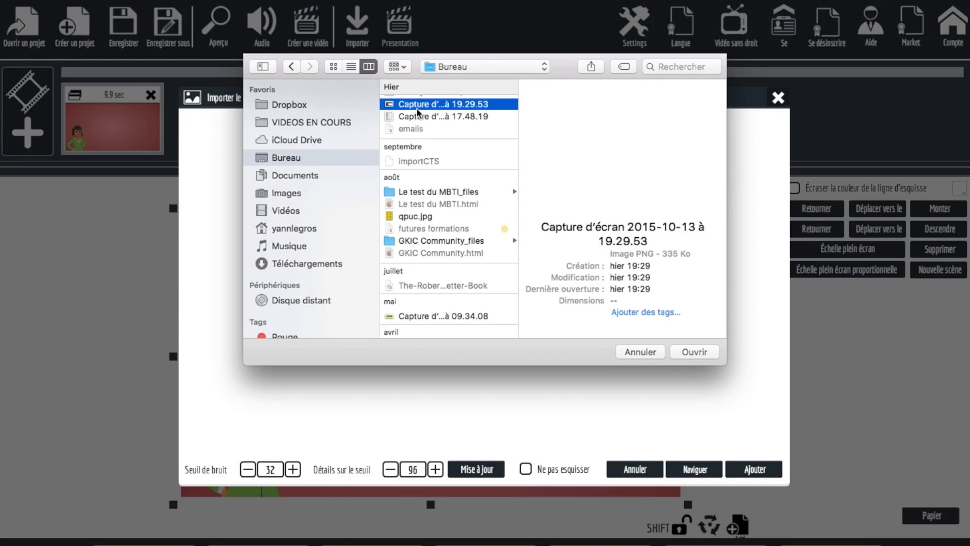
left_click(672, 354)
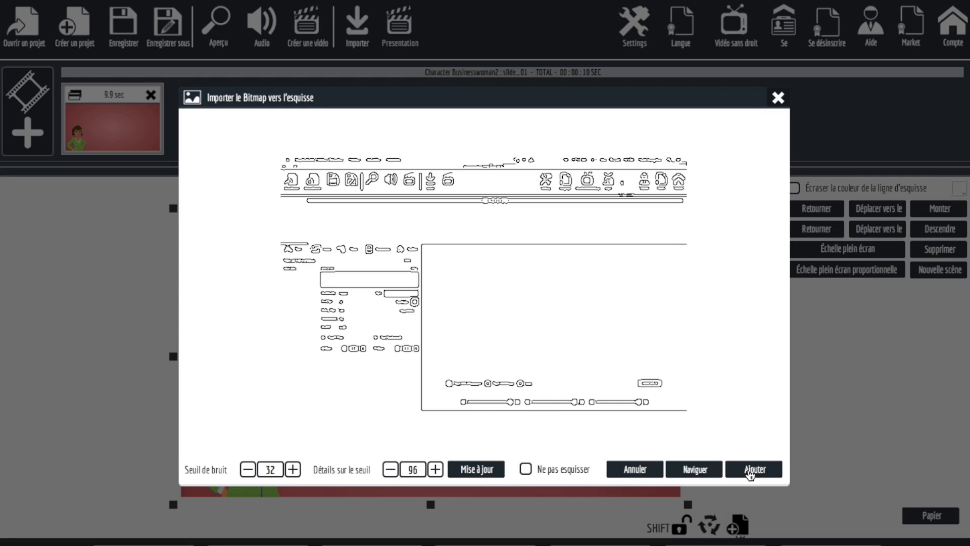
left_click(750, 471)
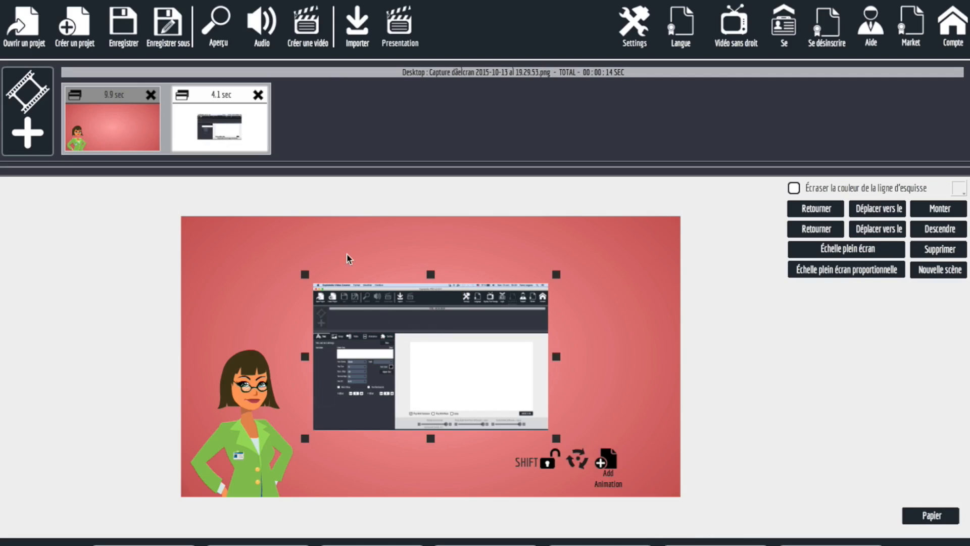
left_click_drag(413, 363, 434, 355)
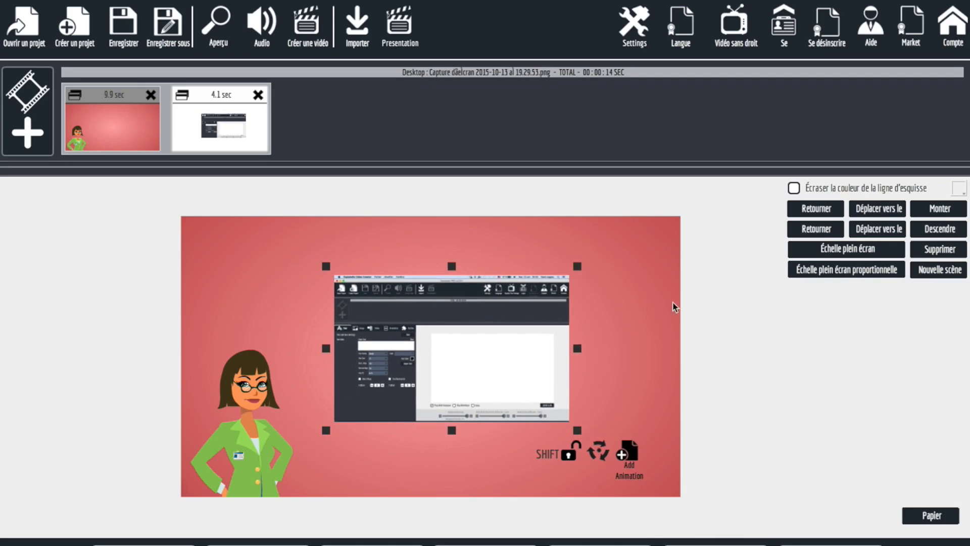
left_click(827, 249)
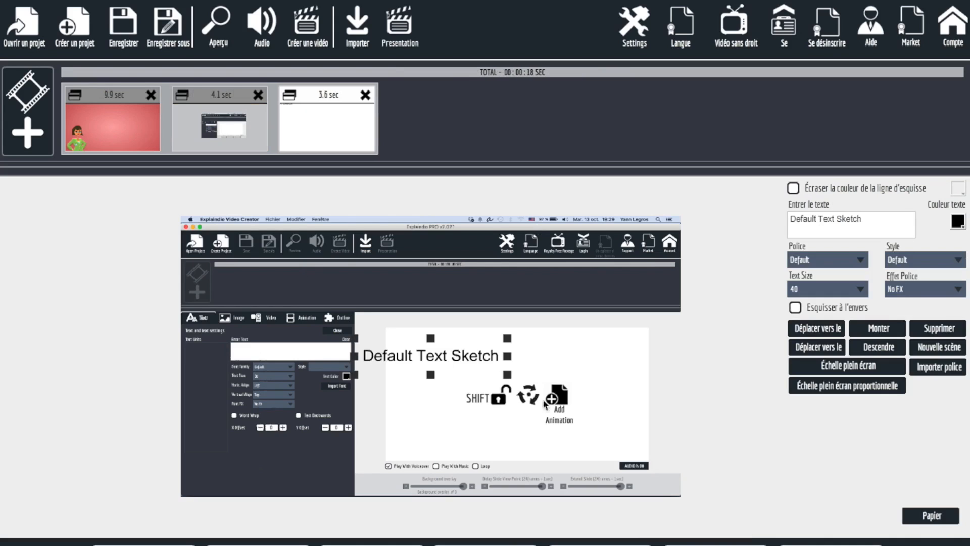
Place a text sketch reading "bla bla" over the white area of the screenshot and color it #993300.
left_click_drag(430, 357, 481, 358)
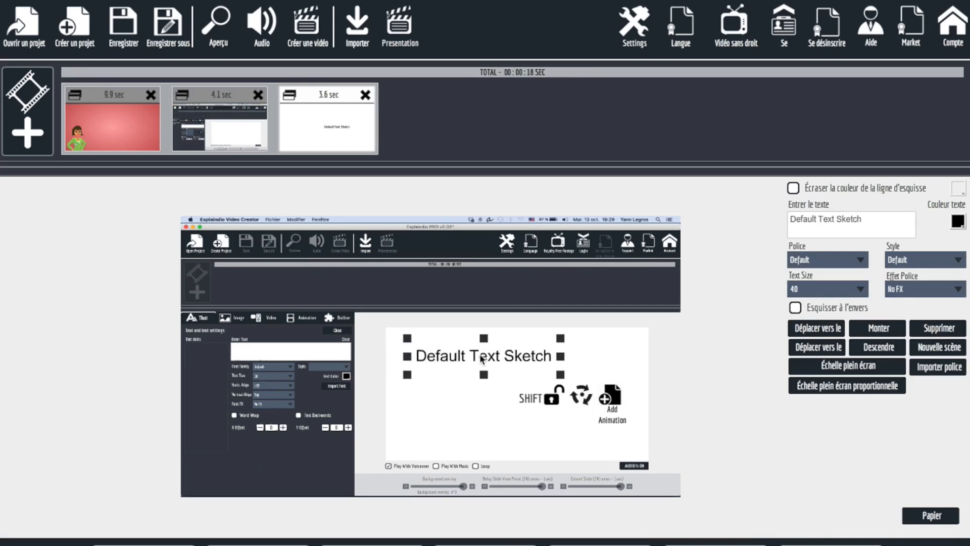
left_click_drag(892, 223, 629, 208)
type("bla bla")
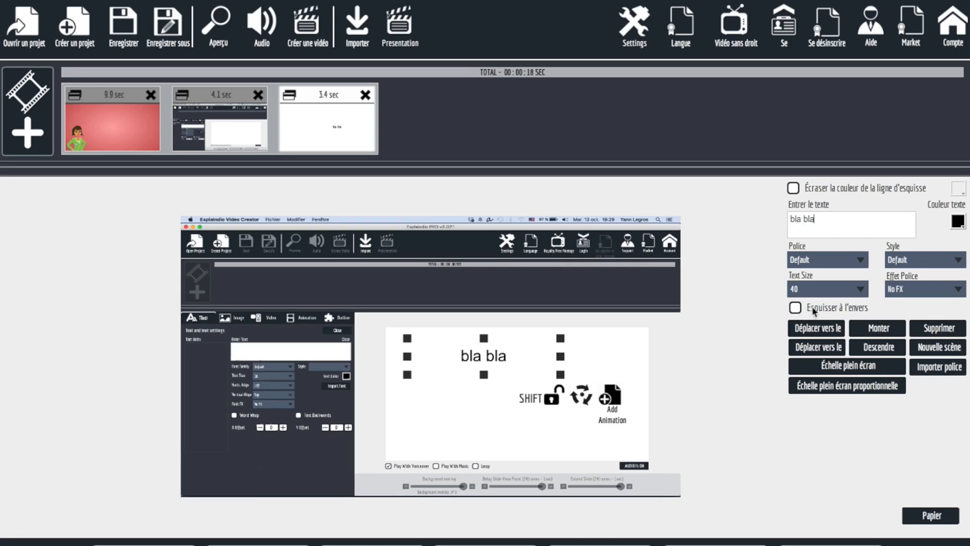
left_click(956, 220)
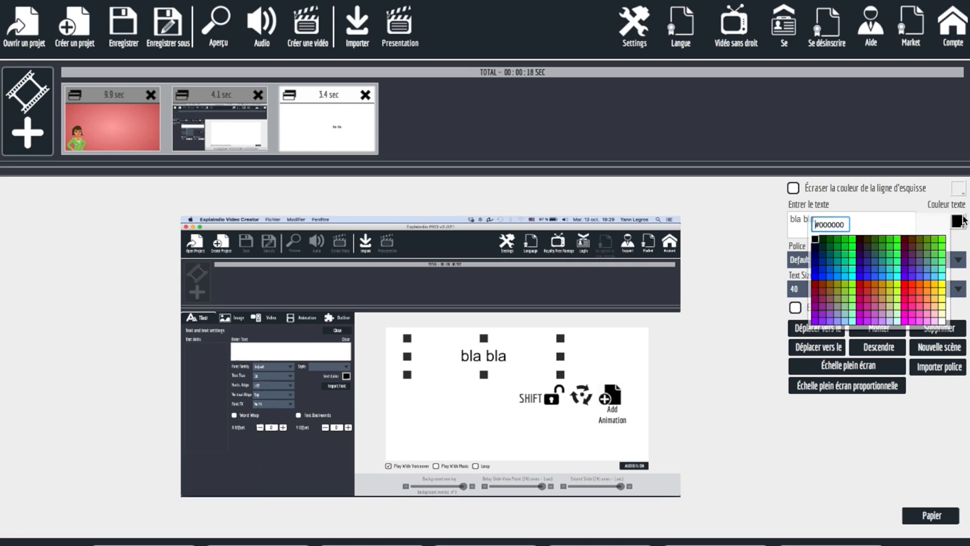
left_click(823, 286)
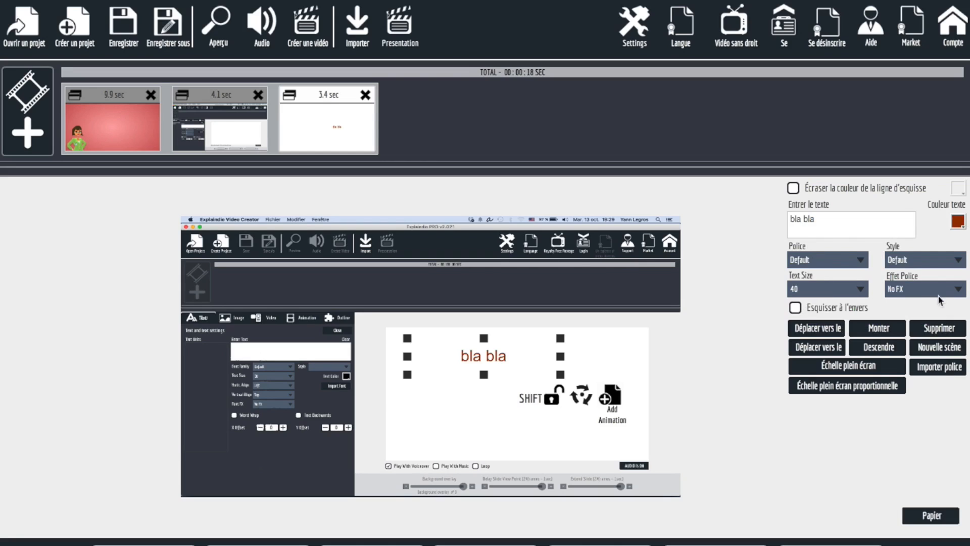
Try the Esquisser à l'envers option on the "bla bla" text several times, and turn it off again.
left_click(796, 308)
left_click(796, 307)
left_click(795, 308)
left_click(795, 307)
left_click(795, 308)
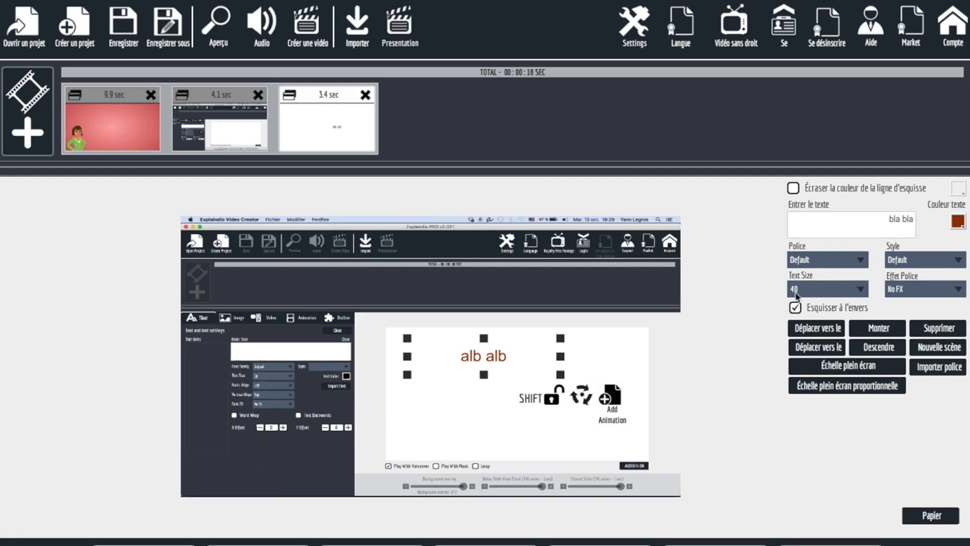
left_click(795, 307)
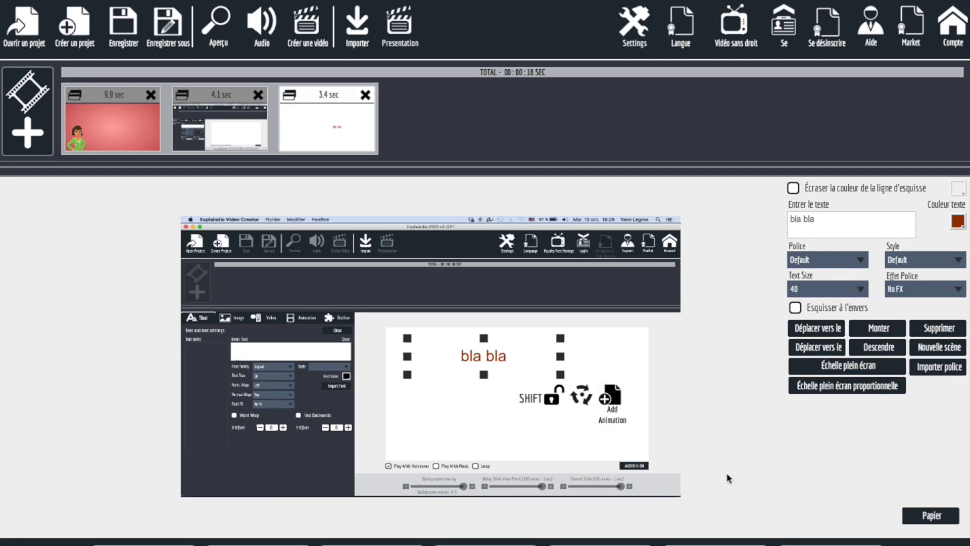
Turn off Dessiner sur la diapositive précédente for the screenshot slide and accept breaking the current scene.
left_click(221, 112)
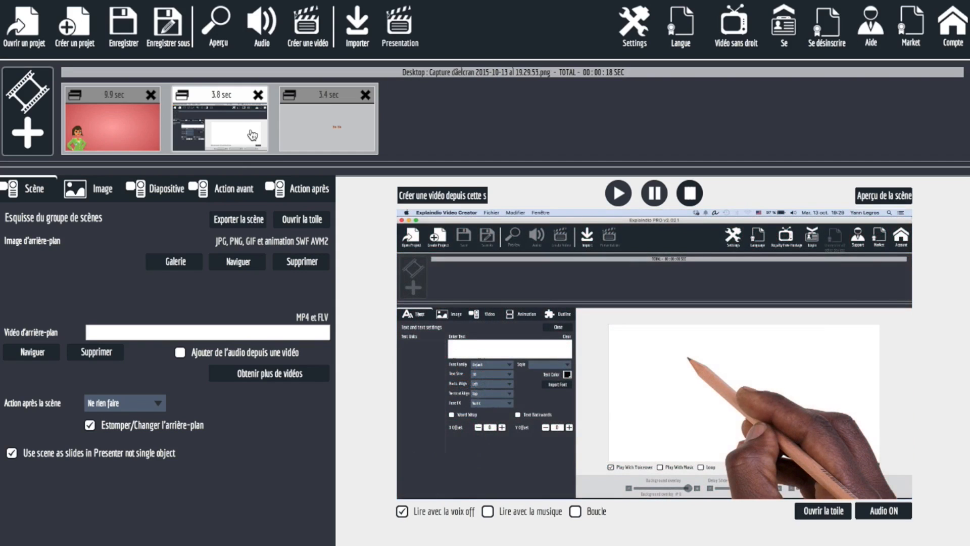
left_click(101, 198)
left_click(130, 196)
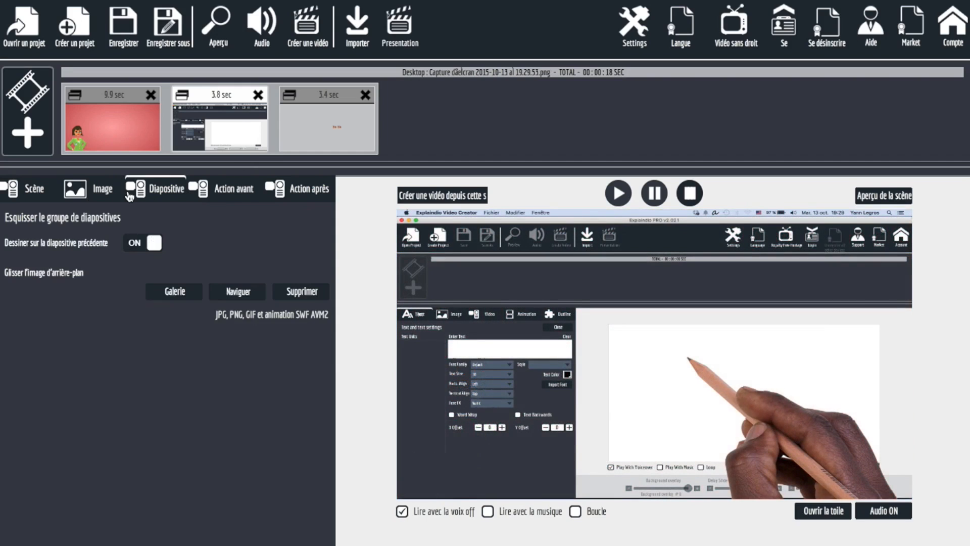
left_click(139, 244)
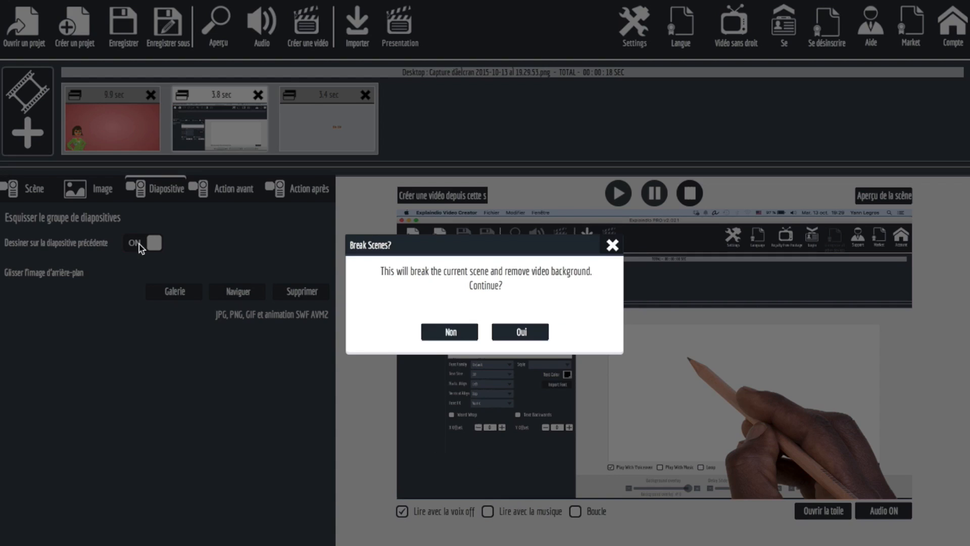
left_click(515, 332)
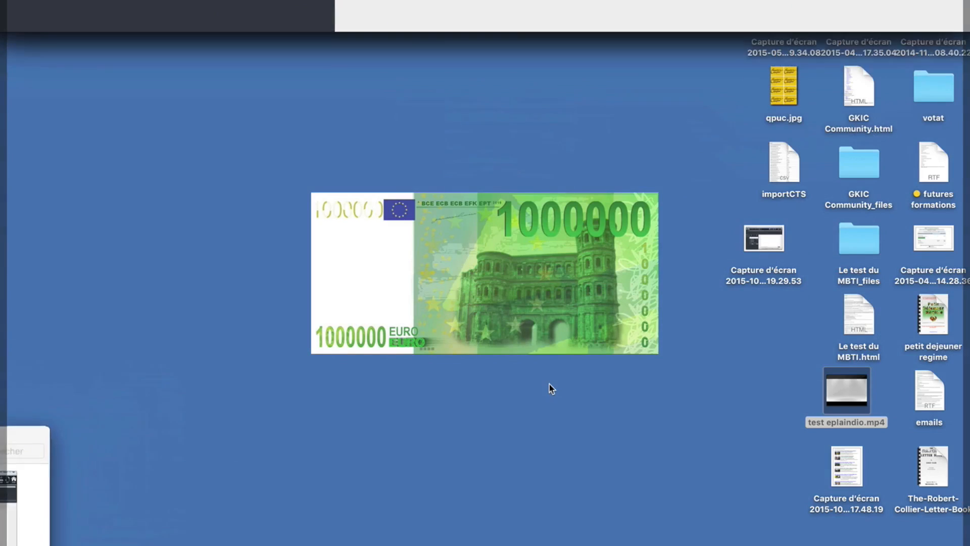
Switch to the desktop and preview the Capture d'écran 2015-10...19.29.53 file.
left_click(769, 247)
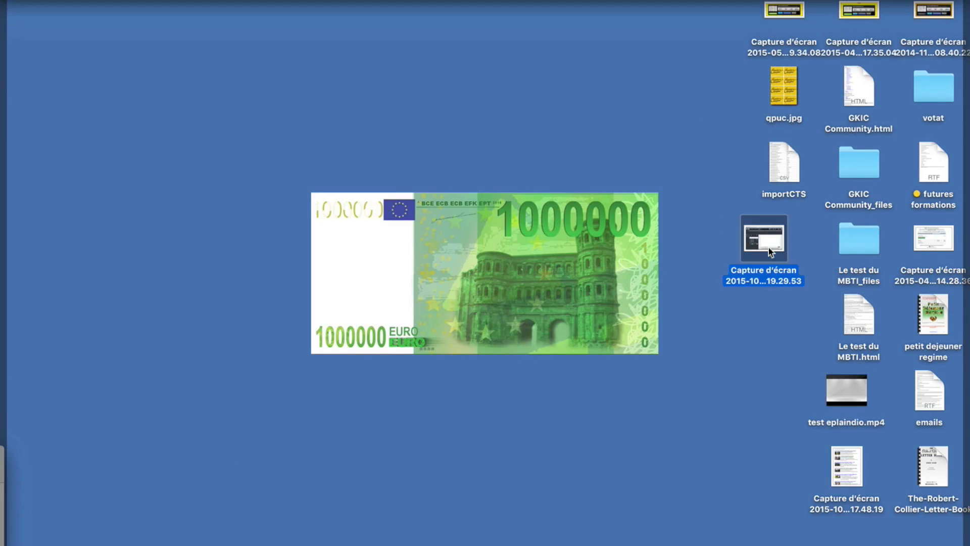
key("space")
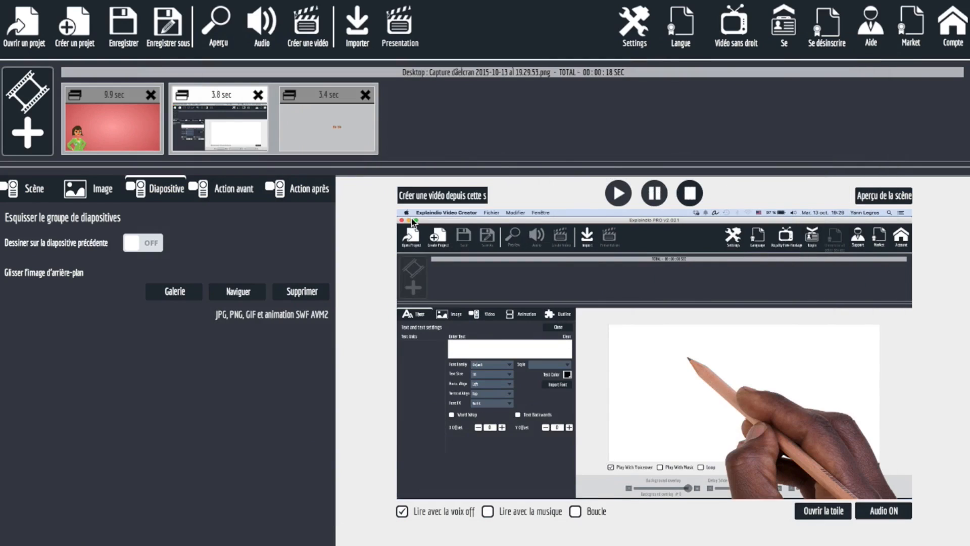
Set the Montrer l'action effect before the "bla bla" text slide to Rien.
left_click(337, 111)
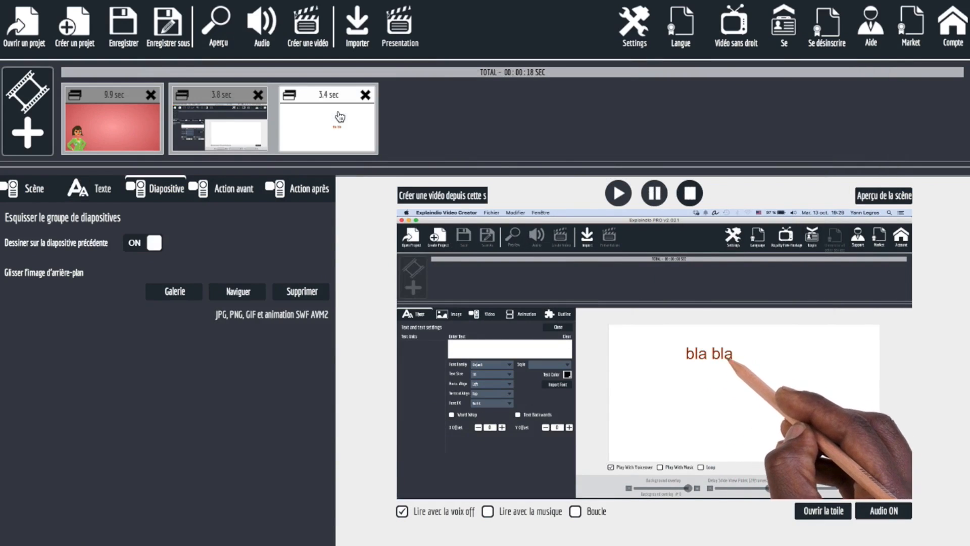
left_click(226, 190)
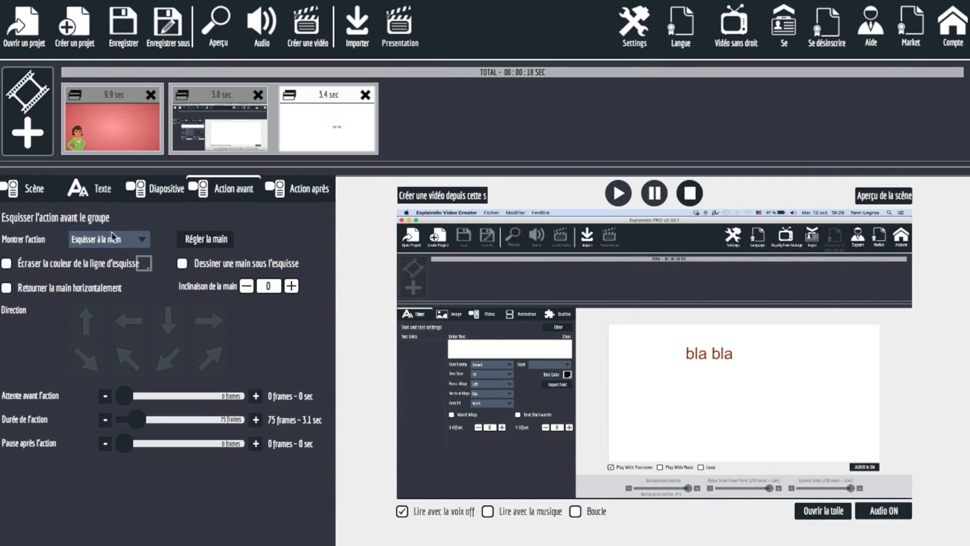
left_click(109, 239)
left_click(78, 256)
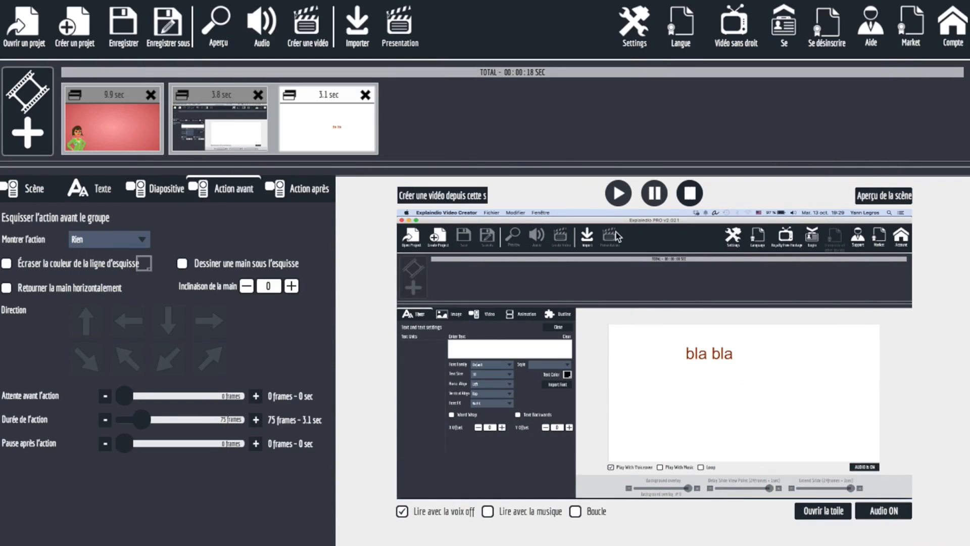
Open the "bla bla" slide's canvas and add the duck-2 sketch from the gallery's Animal folder.
left_click(320, 129)
left_click(818, 510)
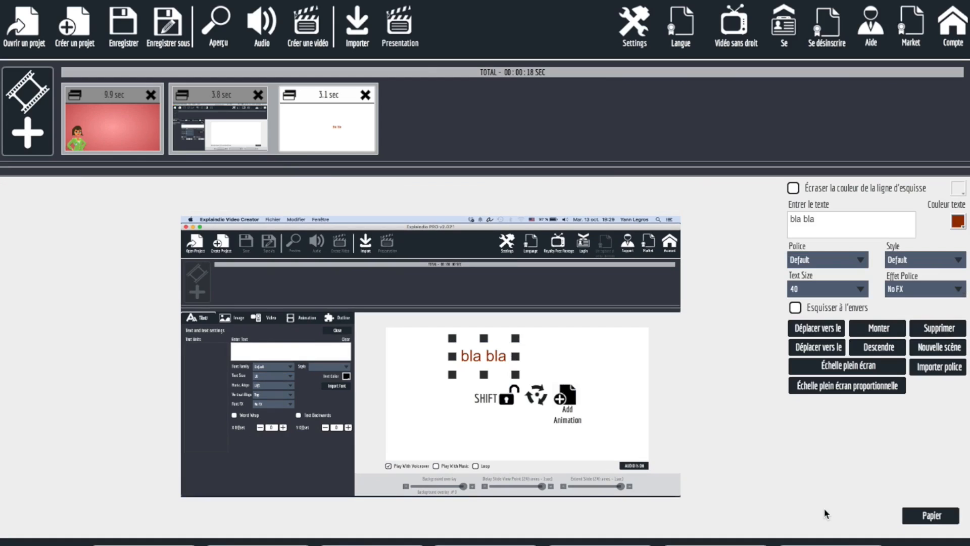
left_click(599, 544)
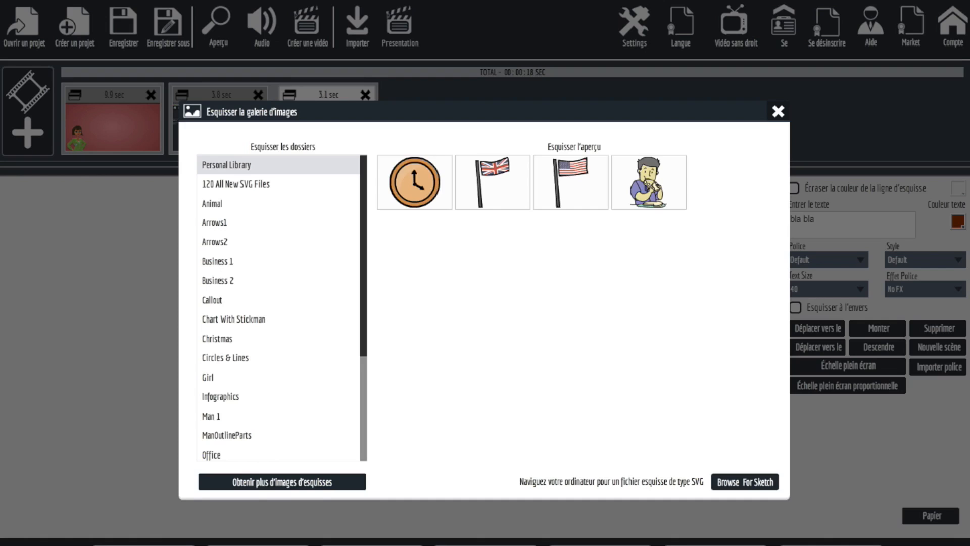
left_click(260, 180)
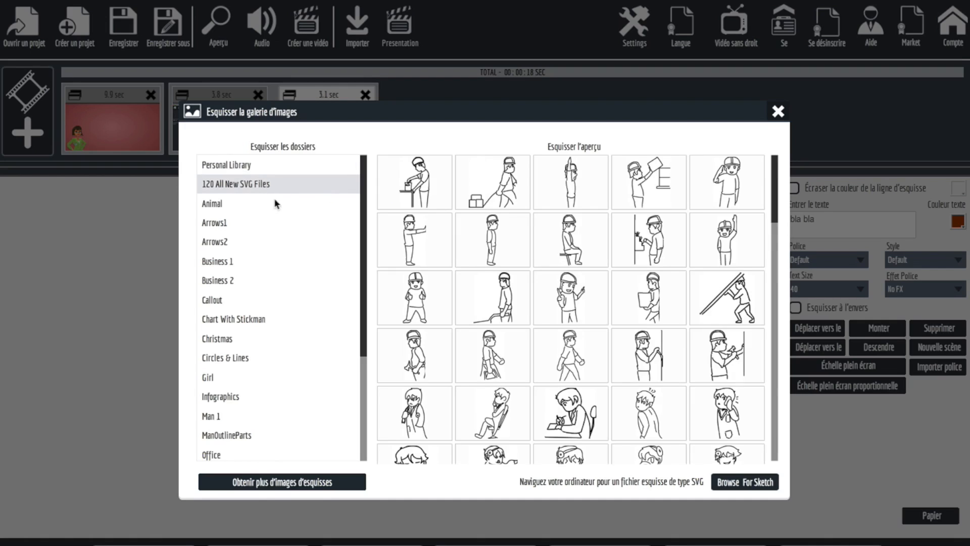
left_click(228, 205)
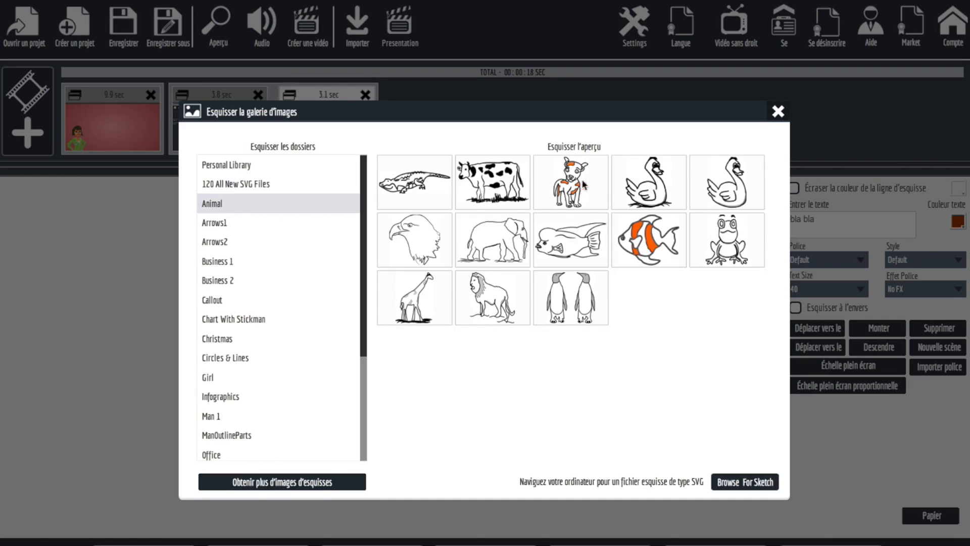
left_click(672, 193)
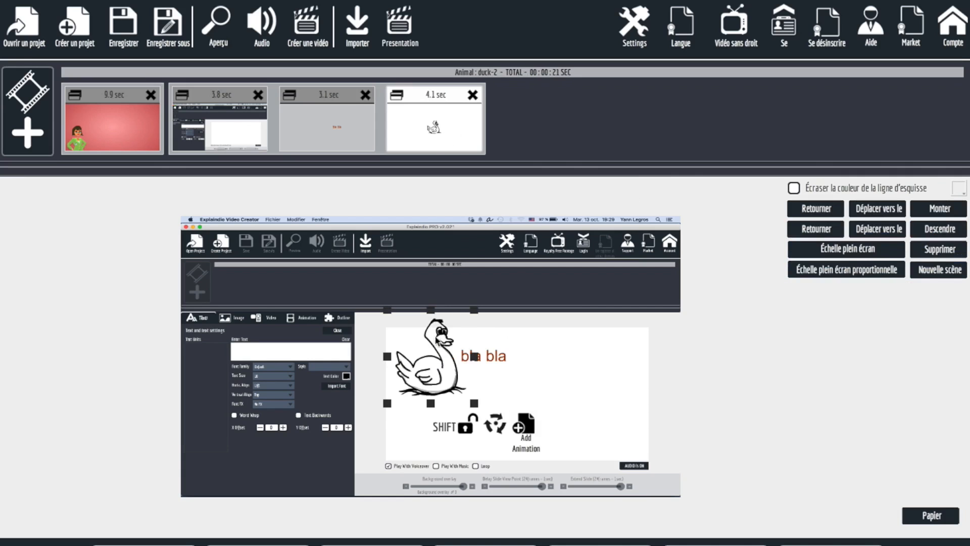
Move the duck beside the "bla bla" text, shrink it slightly, and mirror it to face the text.
mouse_move(431, 371)
left_mouse_down()
mouse_move(560, 376)
mouse_move(577, 389)
left_mouse_up()
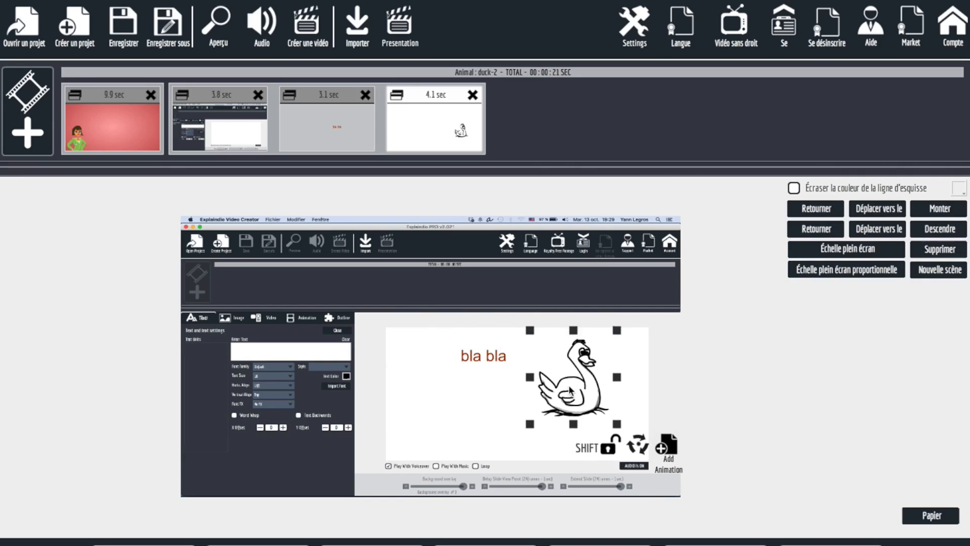
left_click_drag(617, 424, 612, 420)
left_click(813, 232)
left_click(813, 232)
left_click(813, 232)
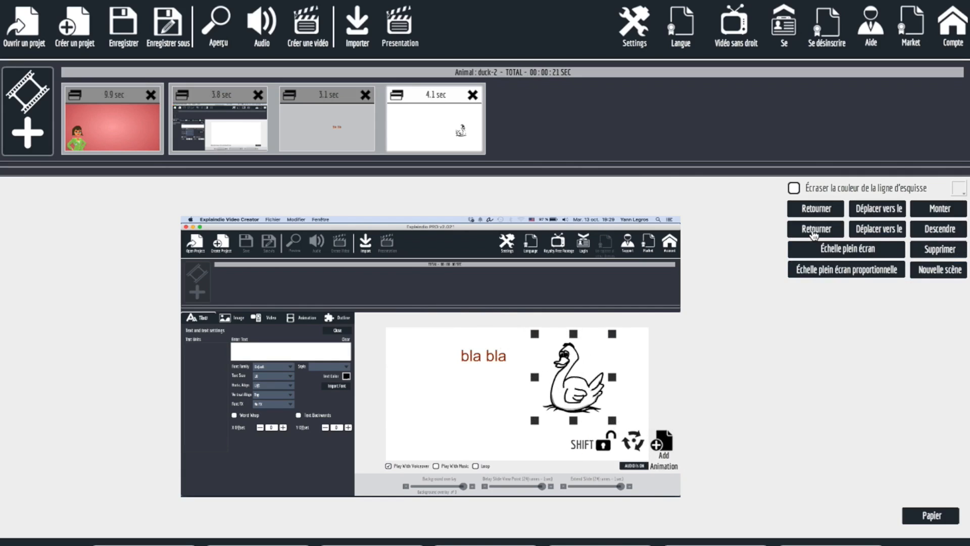
Animate the duck along a path to the white area's lower left and up beyond its upper-left corner, mirroring the duck at the second point.
left_click(667, 443)
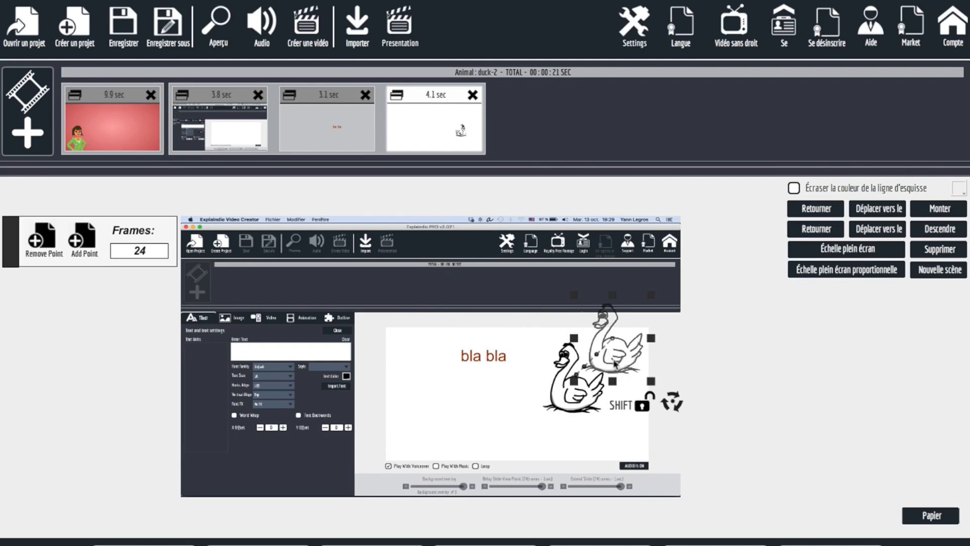
left_click_drag(523, 360, 407, 435)
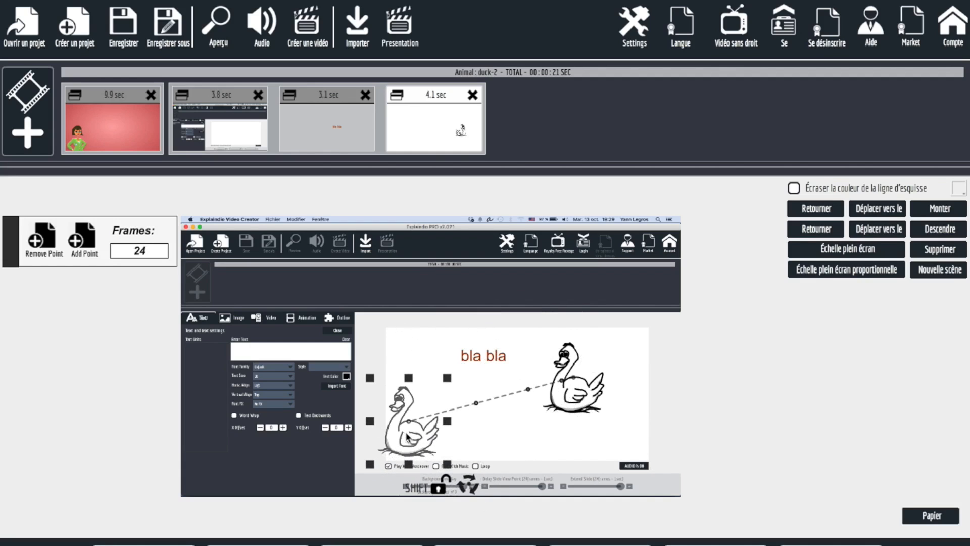
left_click(85, 246)
left_click_drag(421, 440, 376, 331)
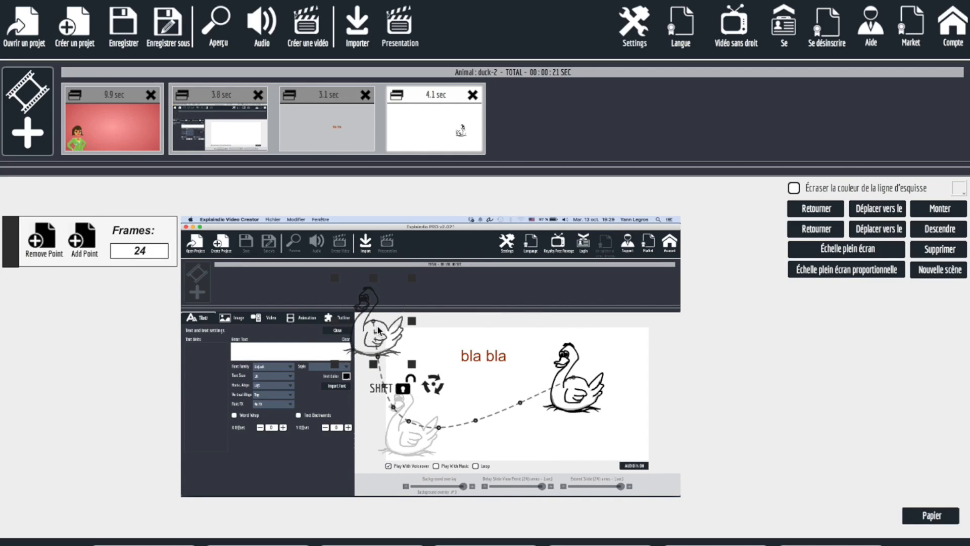
left_click(816, 229)
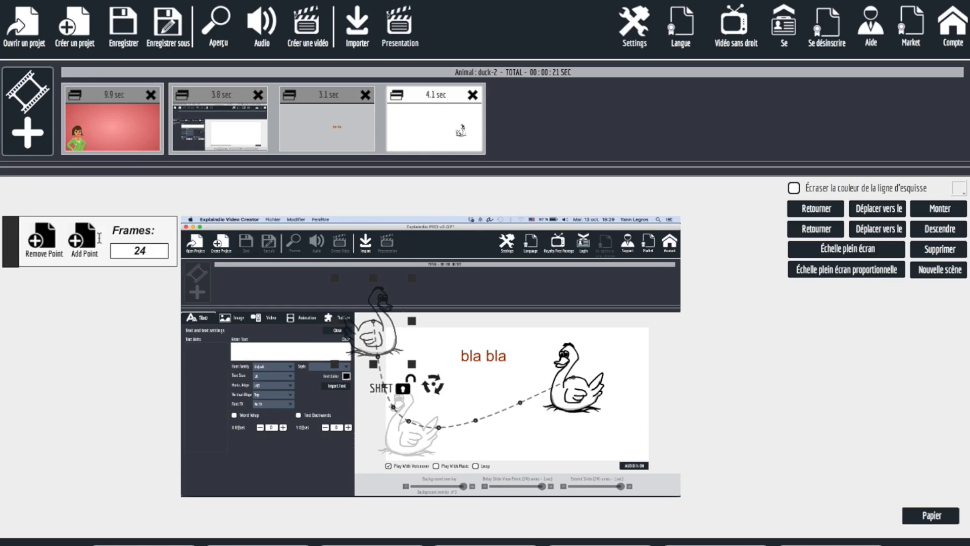
Add a third animation point for the duck near the white area's upper-right corner and set its Frames to 48.
left_click(81, 240)
left_click_drag(367, 356, 638, 355)
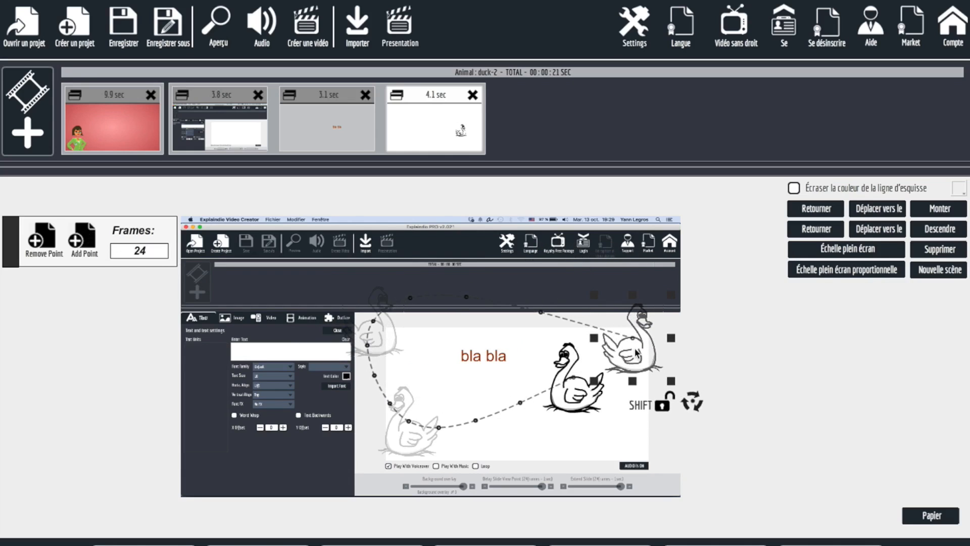
left_click_drag(134, 251, 170, 253)
type("48")
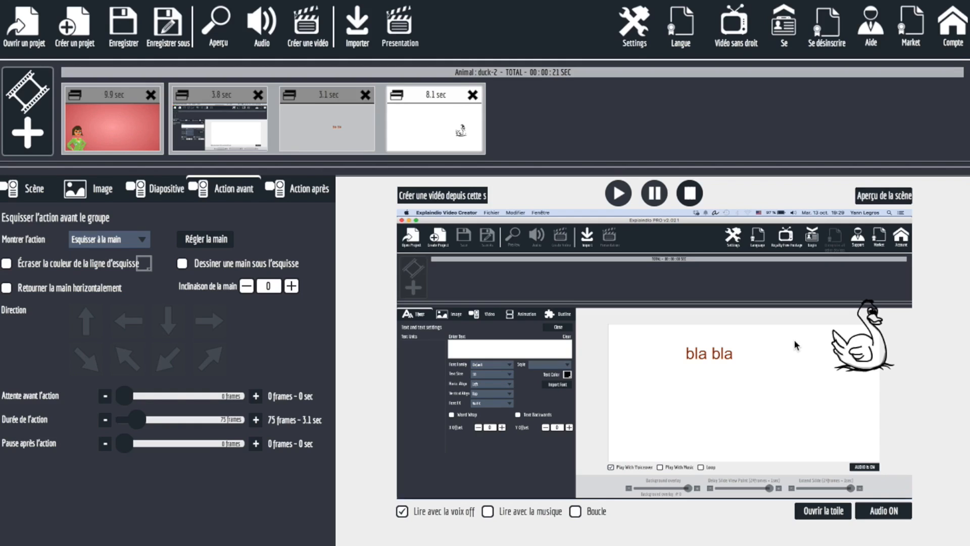
Switch to QuickTime Player to view the sample video of the businesswoman, and return to Explaindio Video Creator.
key("super+Tab")
key("super+Tab")
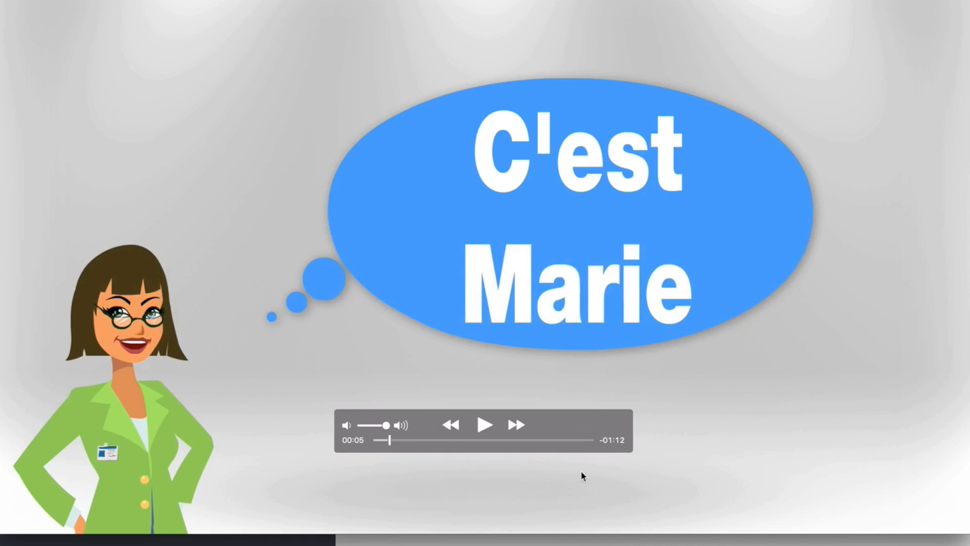
key("super+Tab")
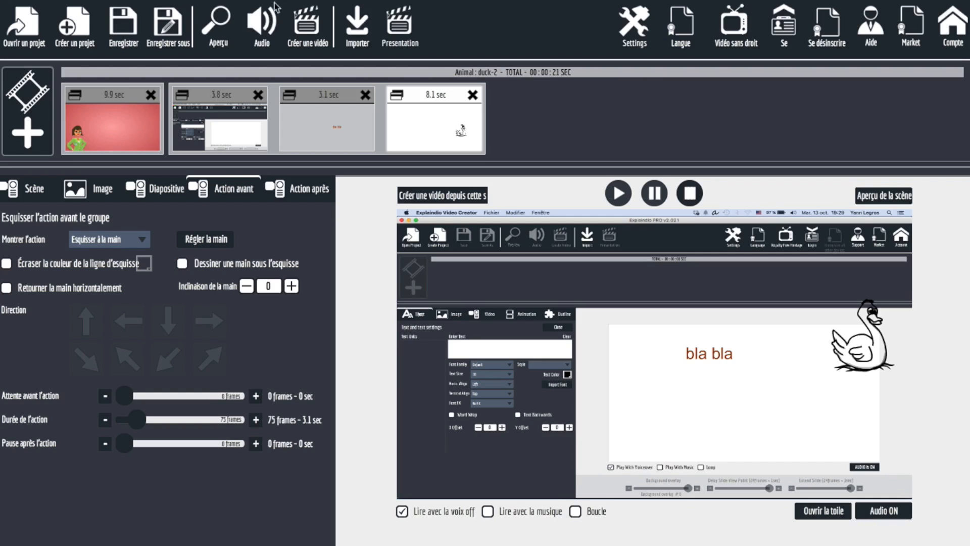
Examine the video export settings and the available Taille de la vidéo choices, without exporting.
left_click(296, 29)
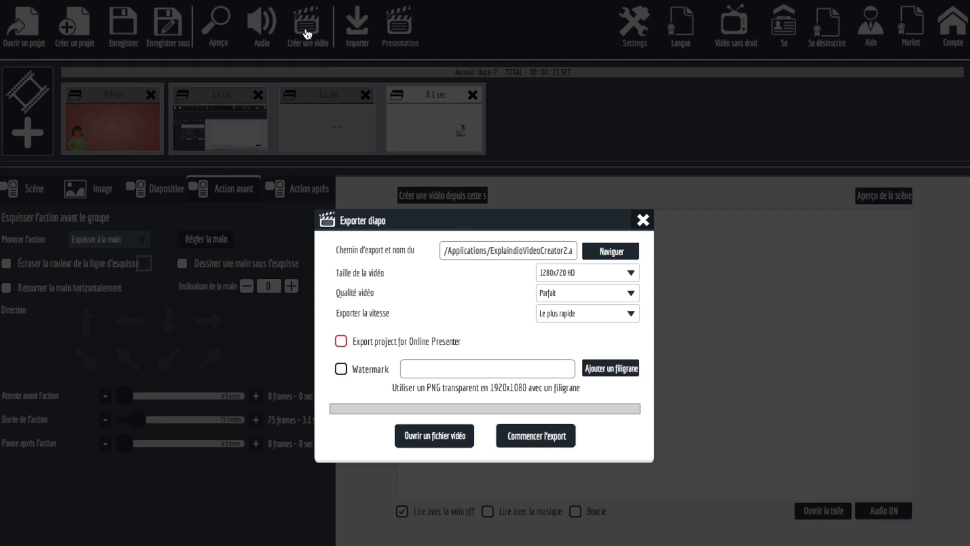
left_click(587, 268)
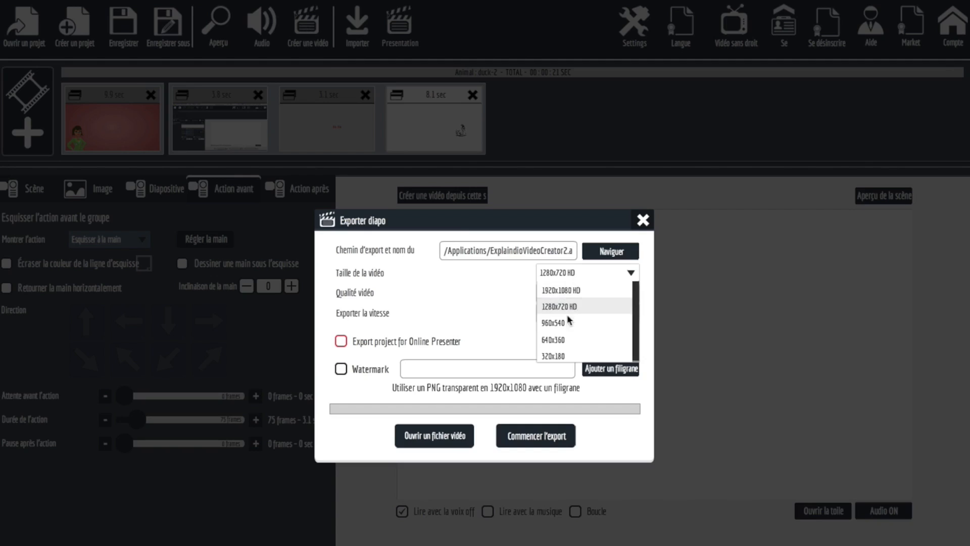
left_click(489, 298)
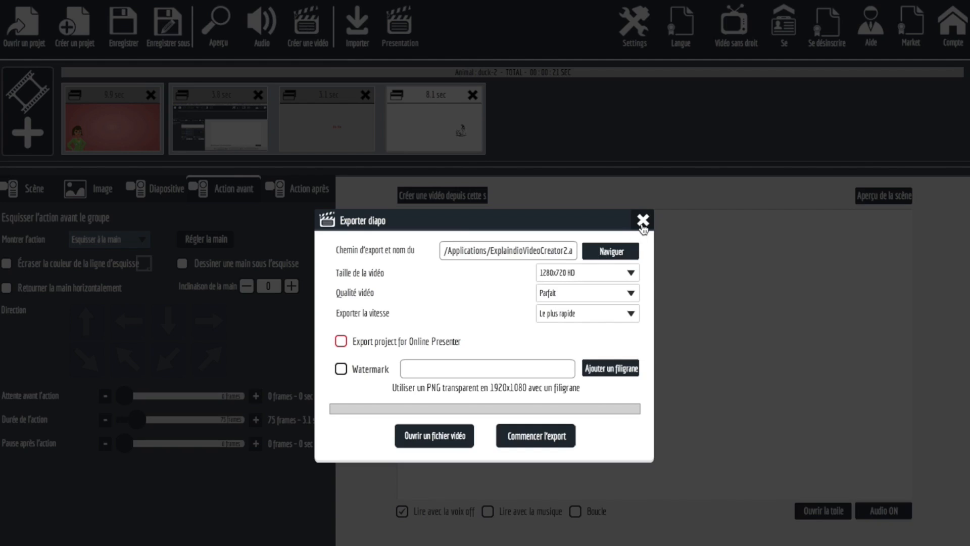
left_click(643, 222)
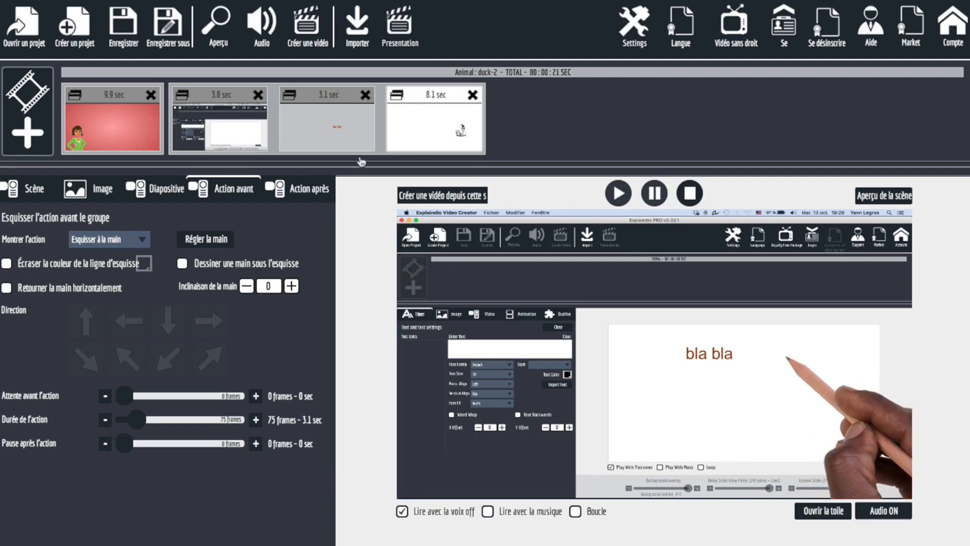
Set the duck slide's Montrer l'action effect to Fondre dans.
left_click(119, 241)
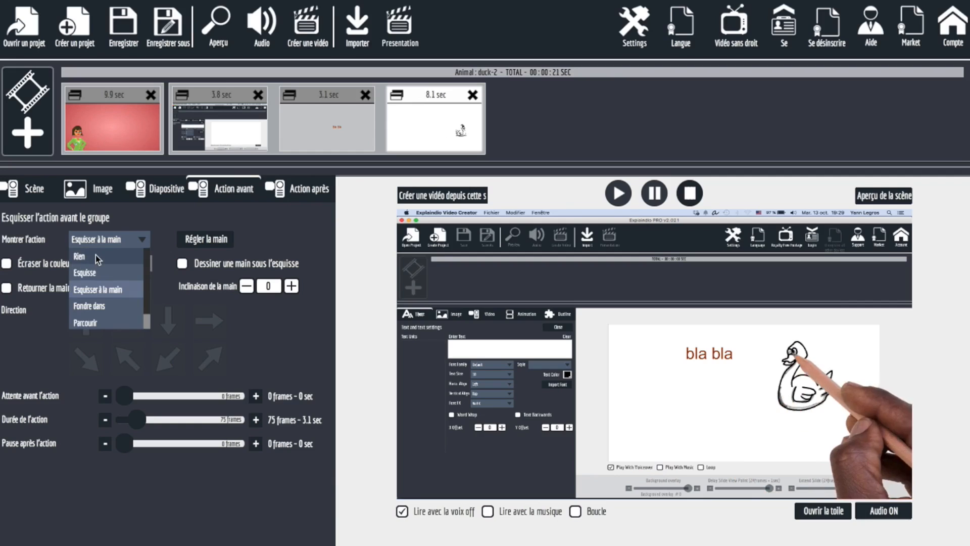
left_click(90, 306)
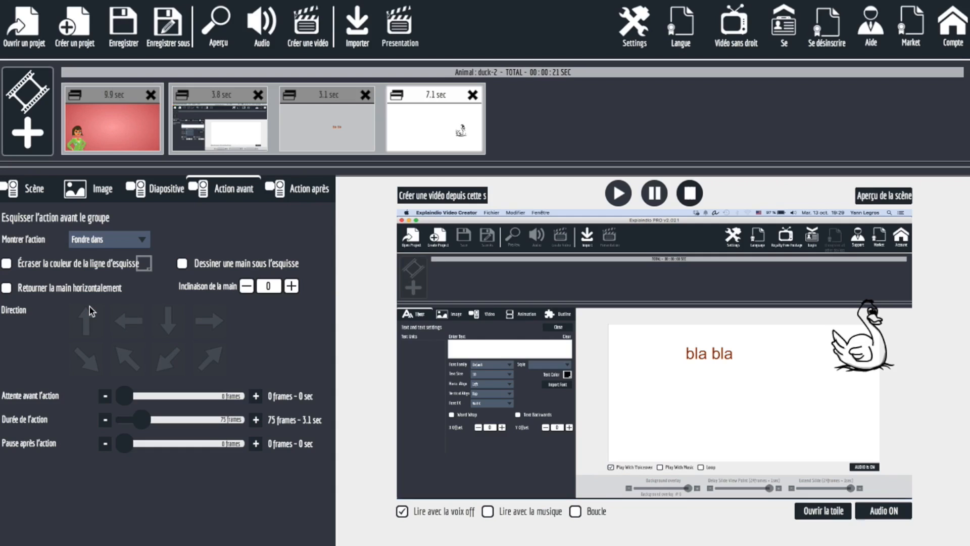
Switch to Chrome to examine the price on the Explaindio sales page, and return to Explaindio Video Creator.
key("super+Tab")
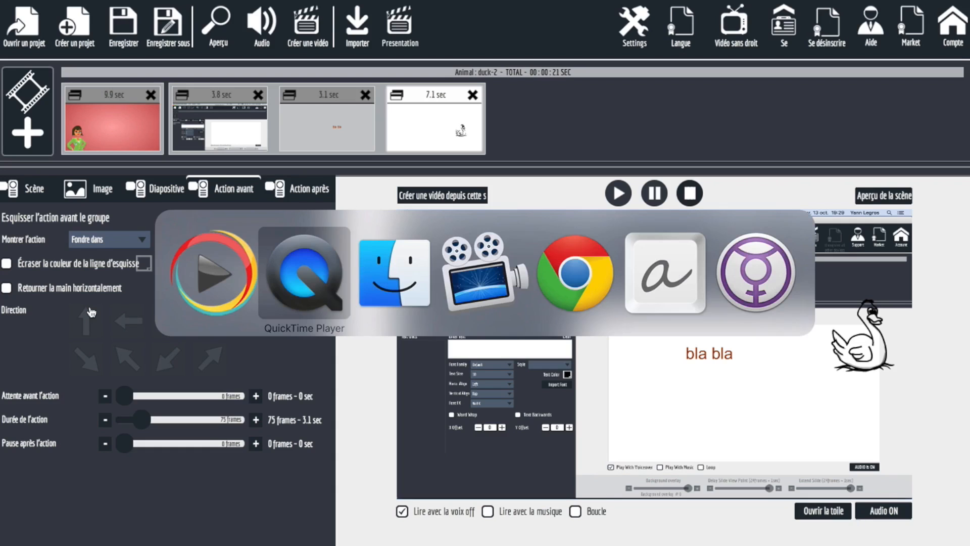
key("super+Tab")
key("super+Tab")
key("super+Tab")
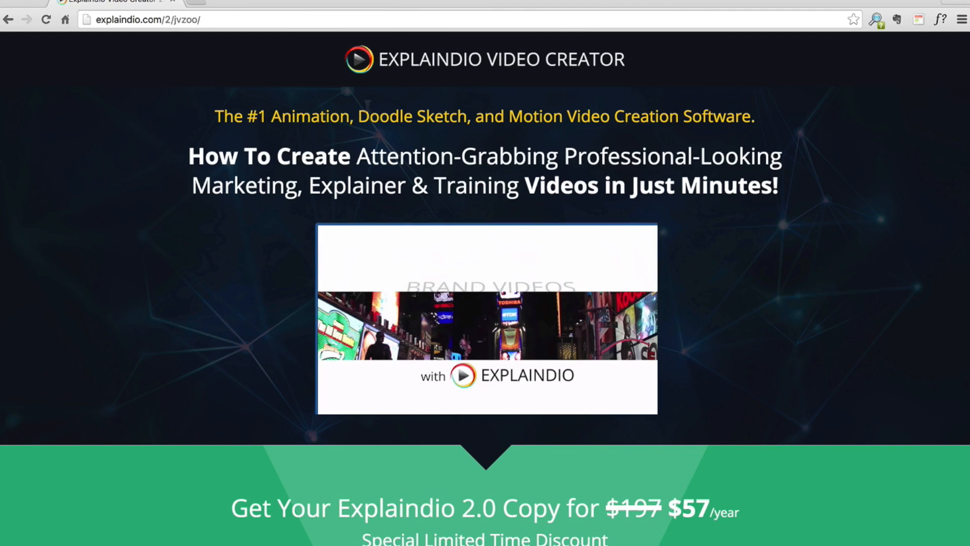
scroll(199, 259, "down", 5)
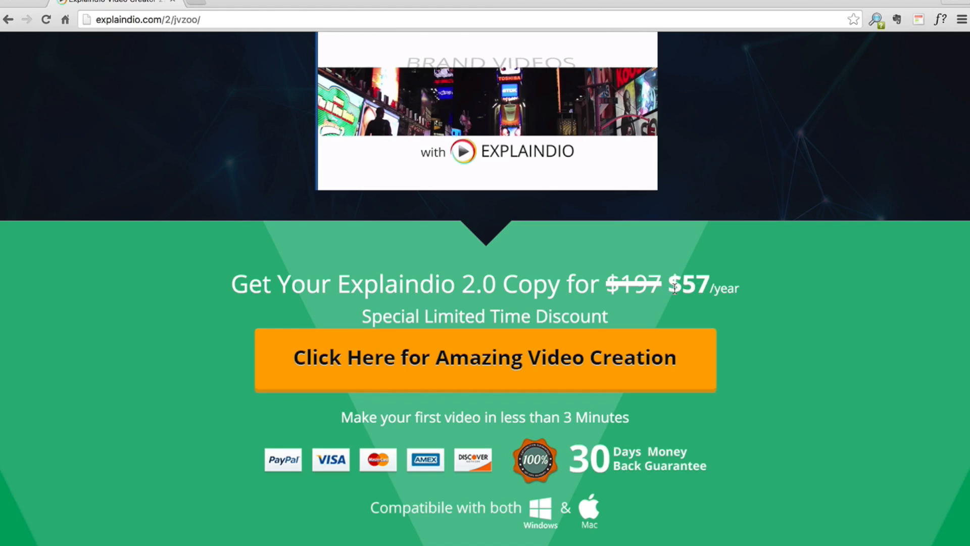
left_click_drag(675, 289, 702, 289)
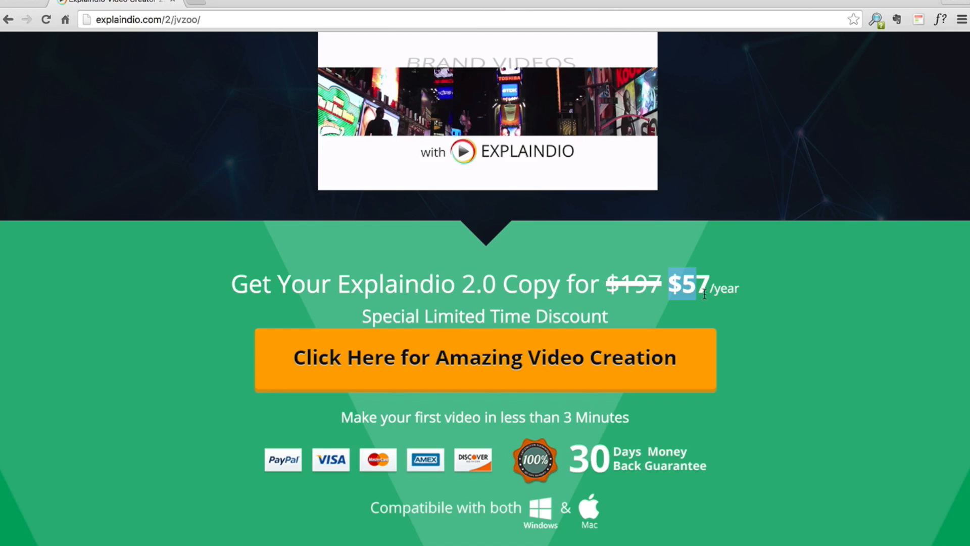
key("super+Tab")
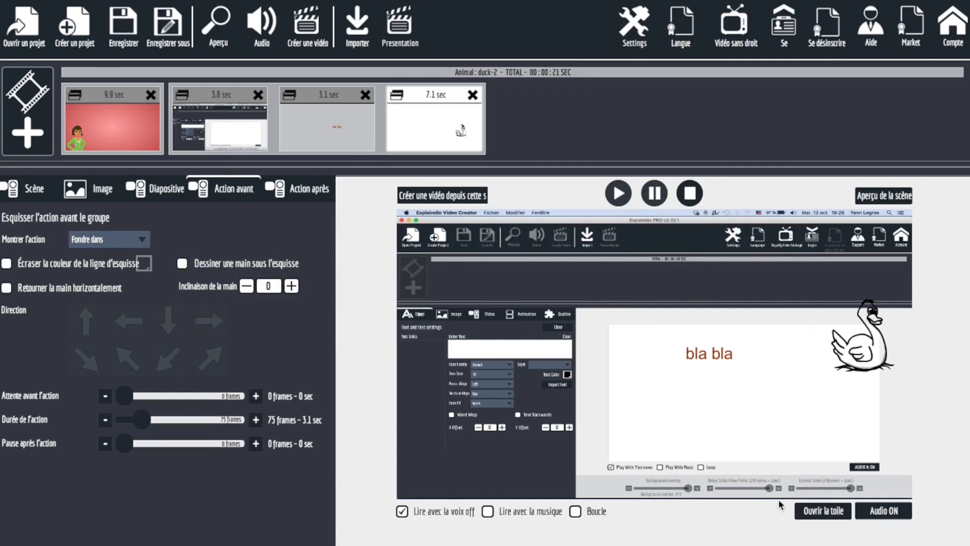
Open the scene's canvas and add a Default Text Sketch element as a new slide.
left_click(815, 513)
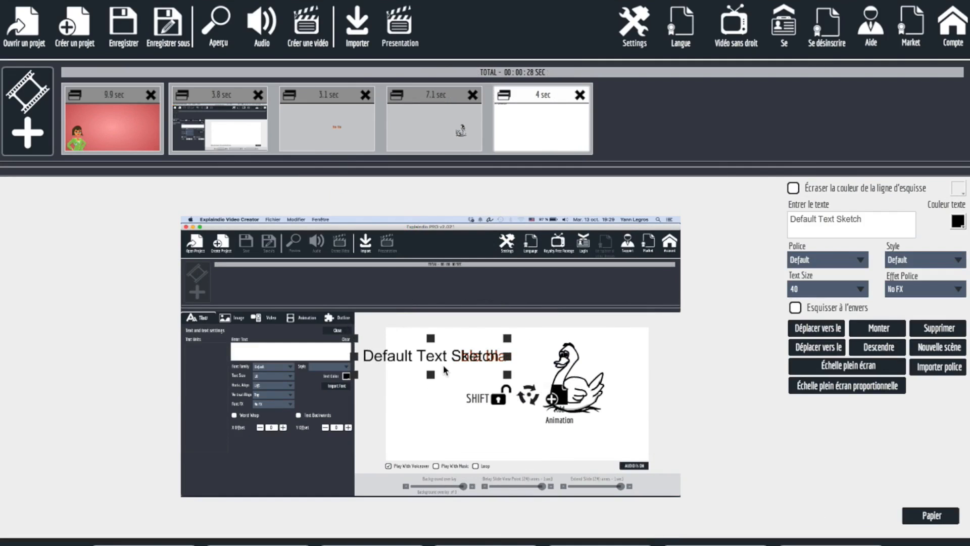
Switch to Chrome and examine the yearly price and the offer on the Explaindio sales page.
key("super+Tab")
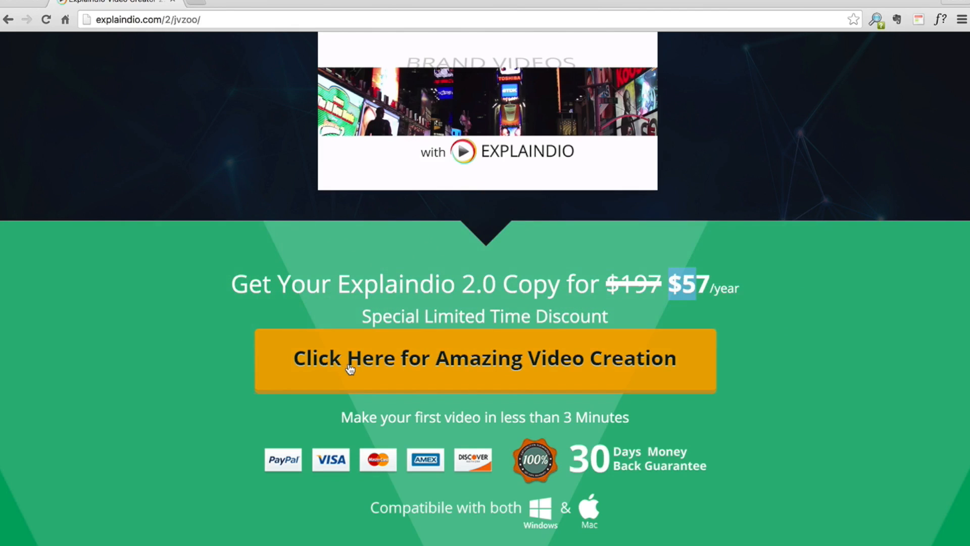
left_click(506, 286)
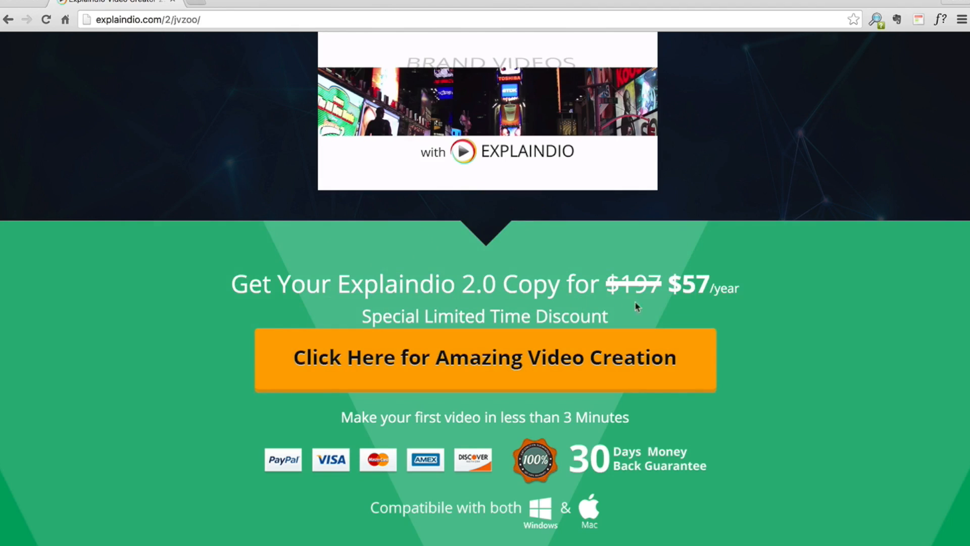
left_click_drag(671, 286, 710, 287)
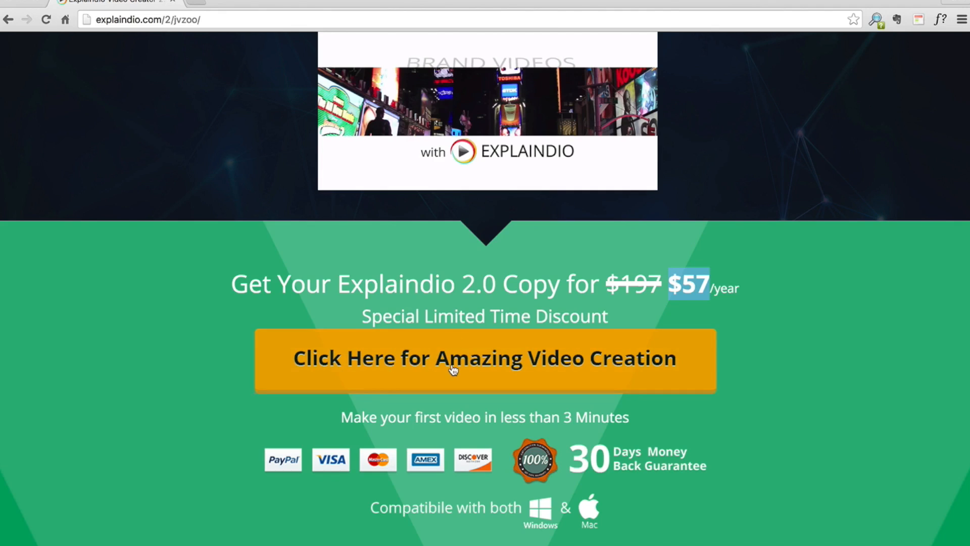
scroll(464, 279, "up", 1)
scroll(464, 280, "up", 5)
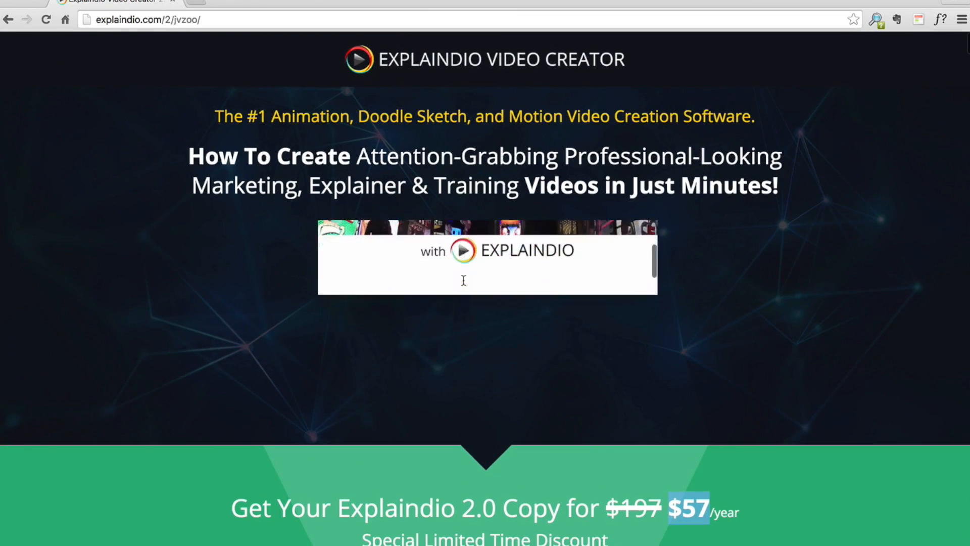
scroll(797, 338, "down", 4)
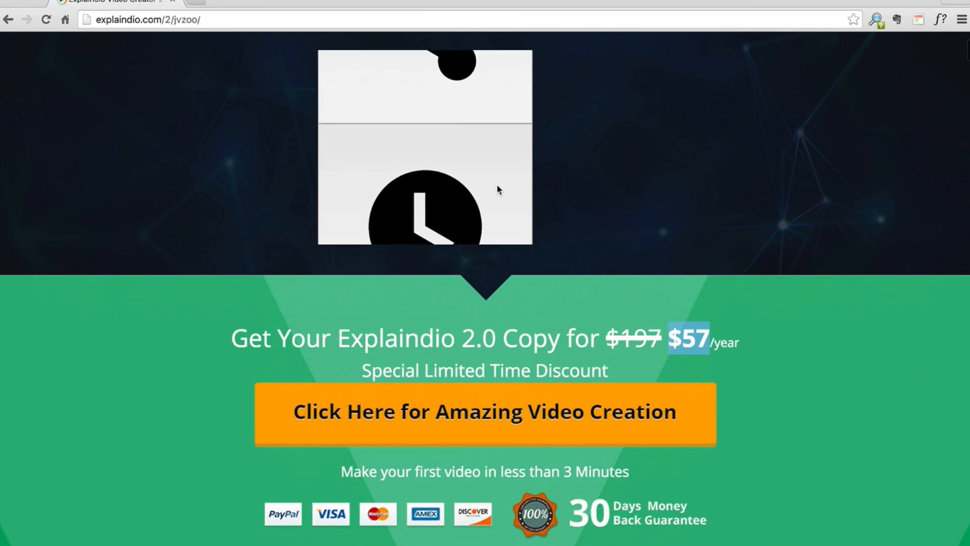
scroll(493, 191, "down", 5)
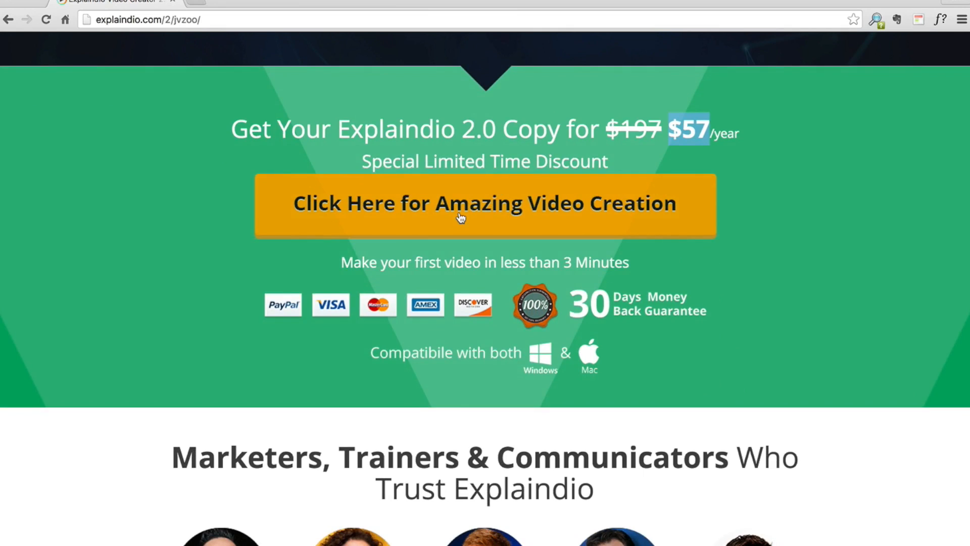
Open the JVZoo order page from the Explaindio sales page's upper purchase offer.
scroll(459, 217, "down", 20)
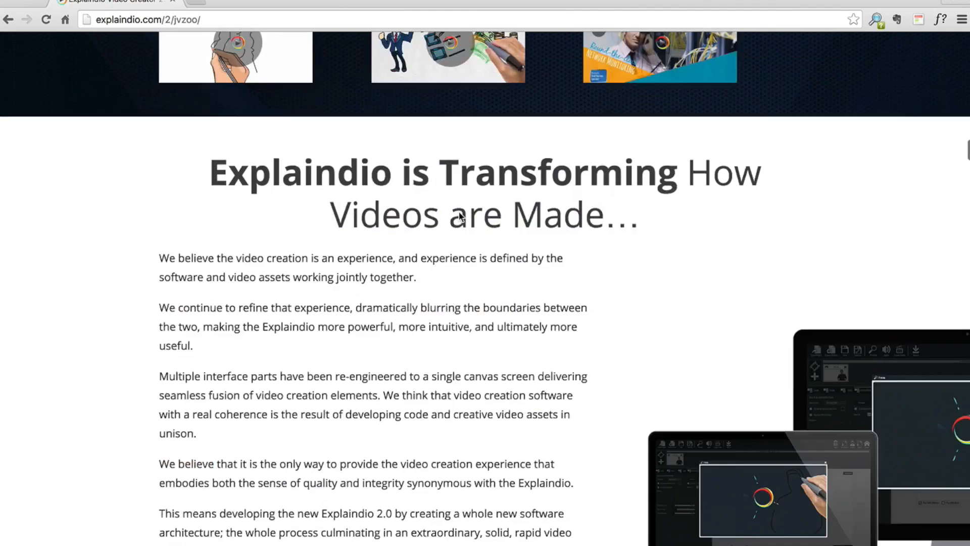
scroll(460, 216, "up", 20)
scroll(460, 216, "down", 7)
left_click(466, 236)
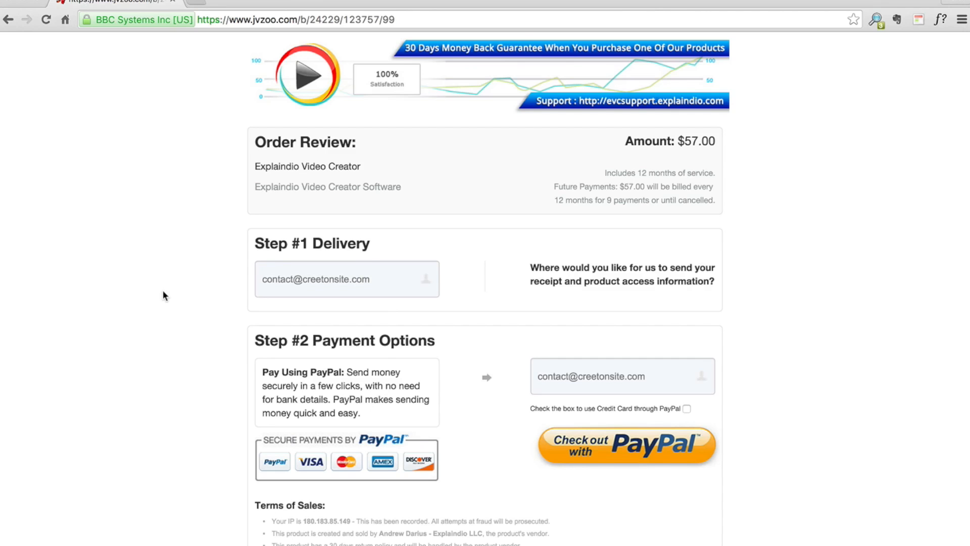
Return to the Explaindio sales page and reopen the order page from the purchase offer at the end of the page.
left_click(8, 19)
scroll(356, 352, "down", 15)
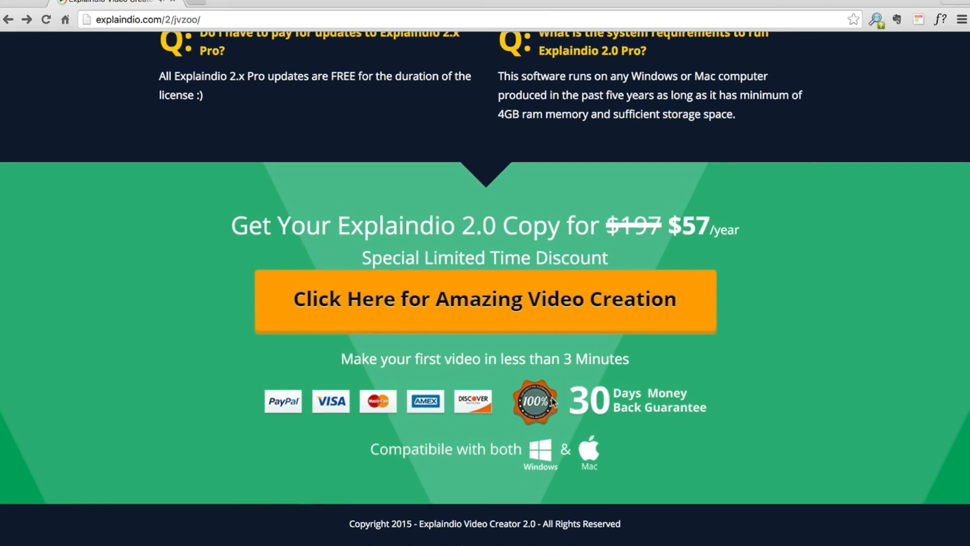
scroll(510, 228, "up", 20)
scroll(506, 223, "down", 2)
scroll(290, 396, "down", 10)
scroll(290, 396, "down", 15)
left_click(446, 307)
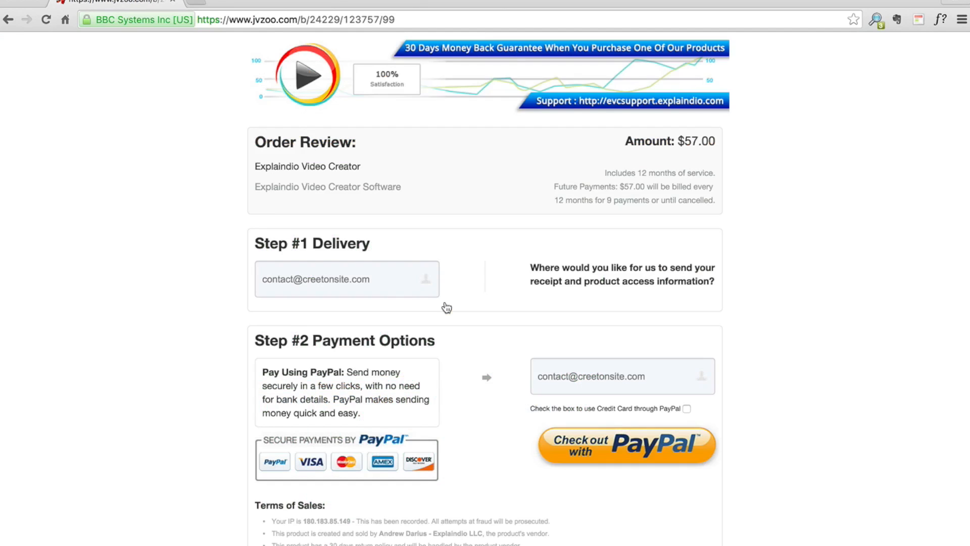
Examine the delivery e-mail field, the PayPal e-mail field and the checkout option on the order page, without ordering.
left_click_drag(374, 281, 241, 282)
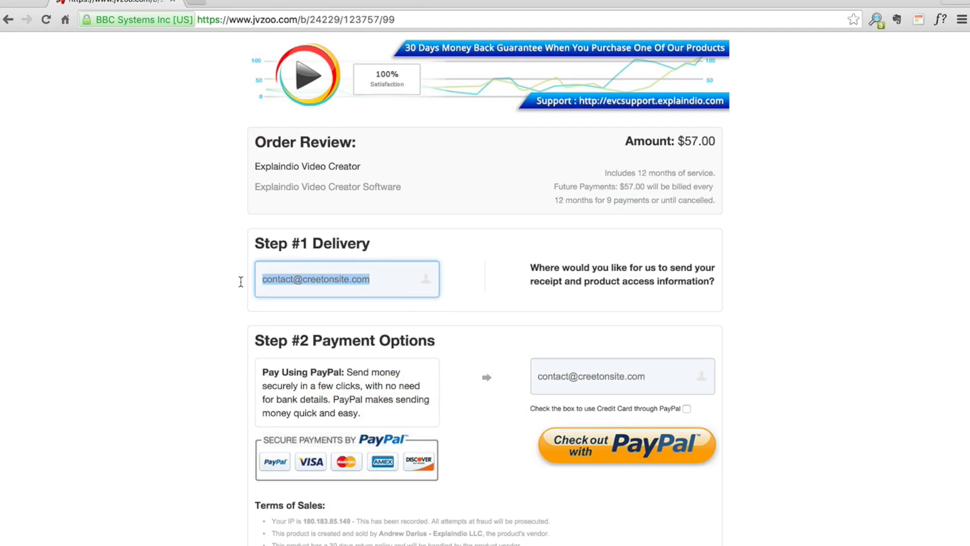
left_click_drag(652, 374, 491, 358)
left_click(562, 379)
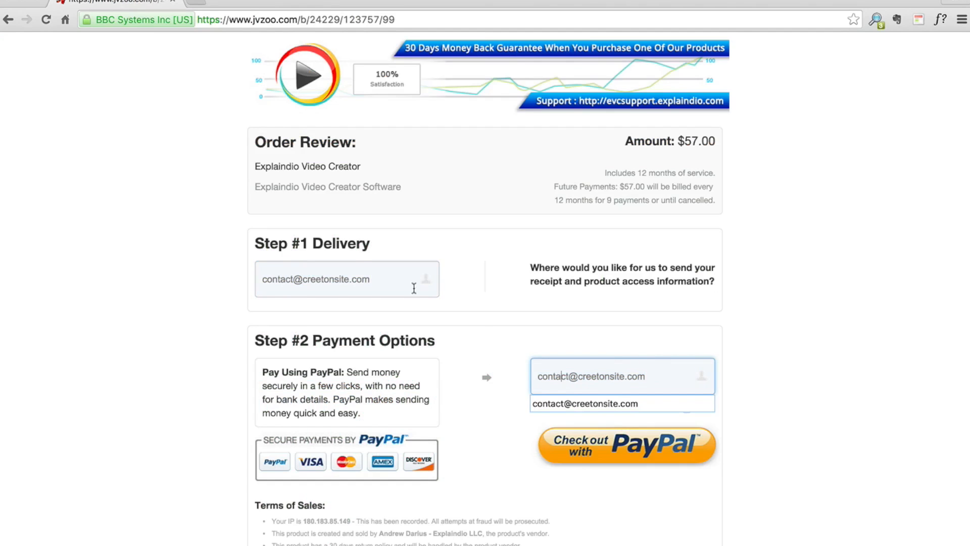
left_click_drag(372, 281, 237, 274)
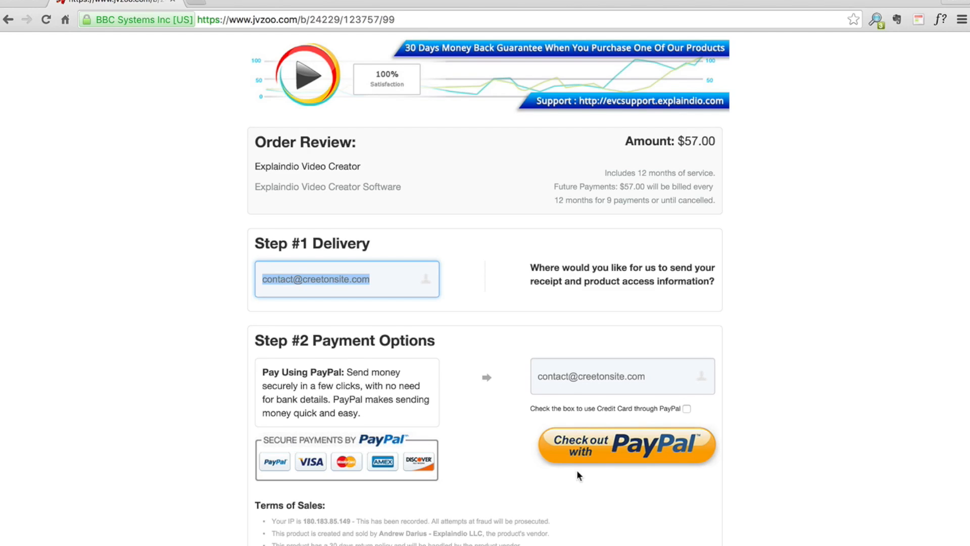
scroll(578, 474, "down", 2)
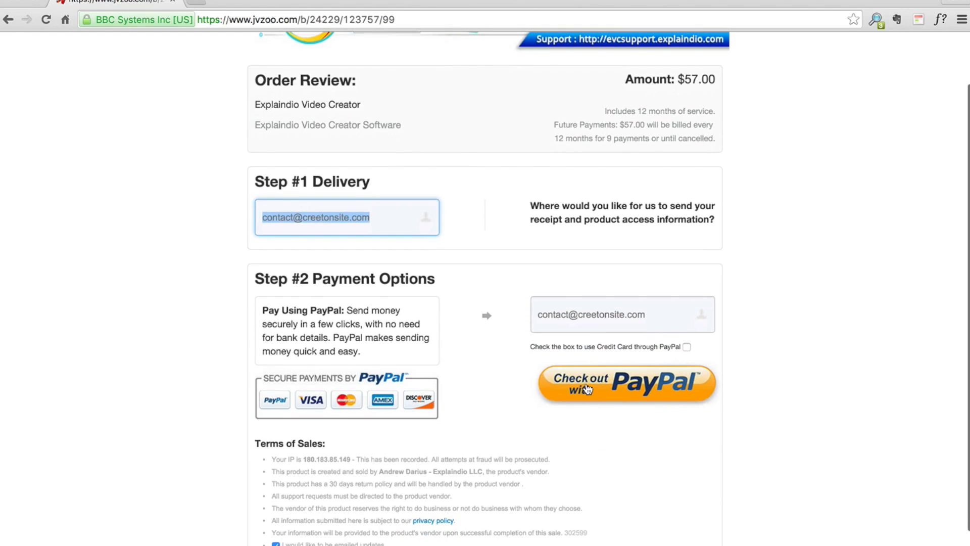
scroll(587, 389, "up", 2)
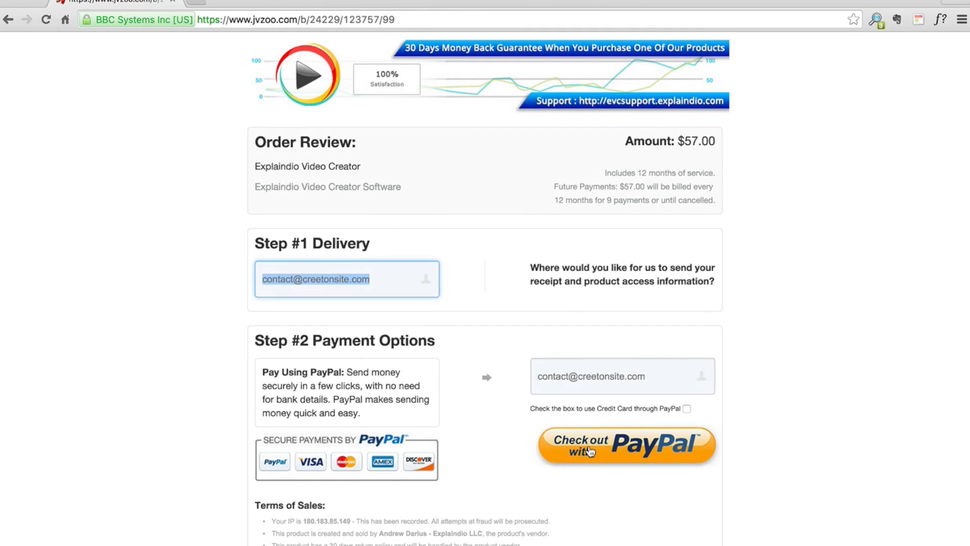
key("Tab")
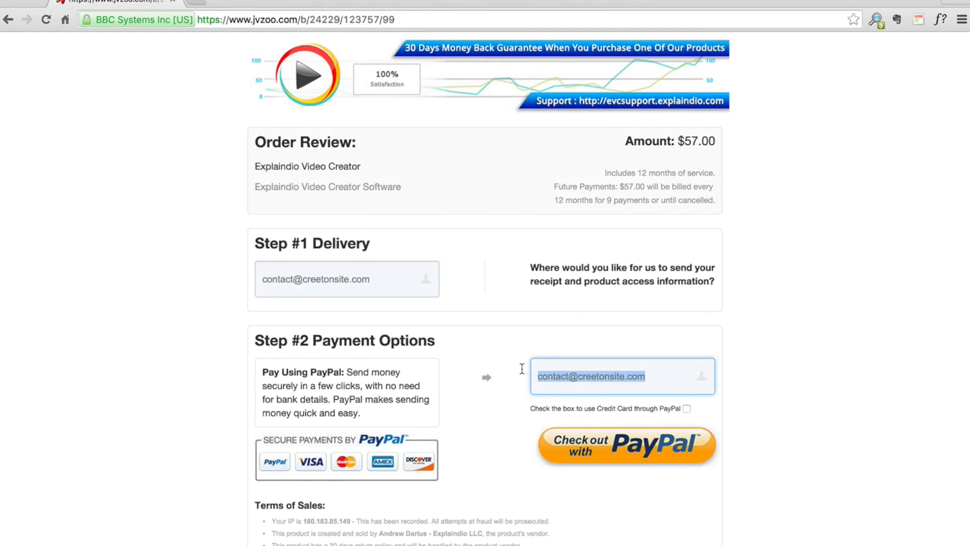
left_click(503, 386)
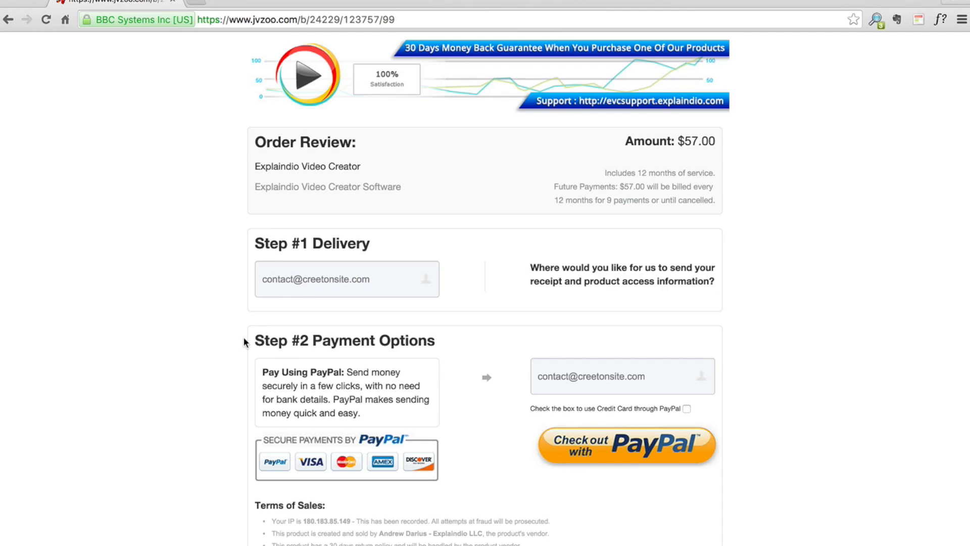
Go back to the Explaindio sales page, review its intro and price, and follow the purchase offer under the intro video.
scroll(245, 335, "left", 5)
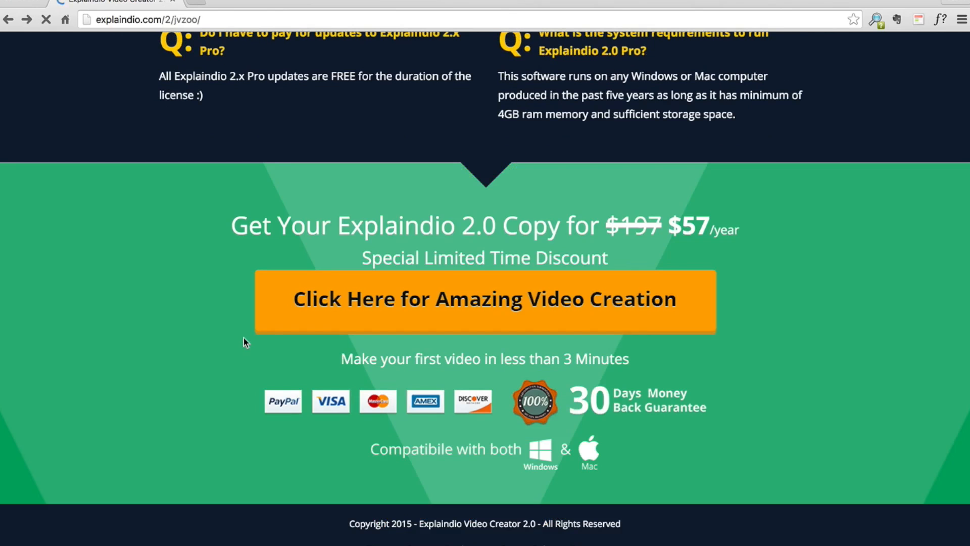
scroll(460, 122, "up", 10)
scroll(460, 121, "up", 15)
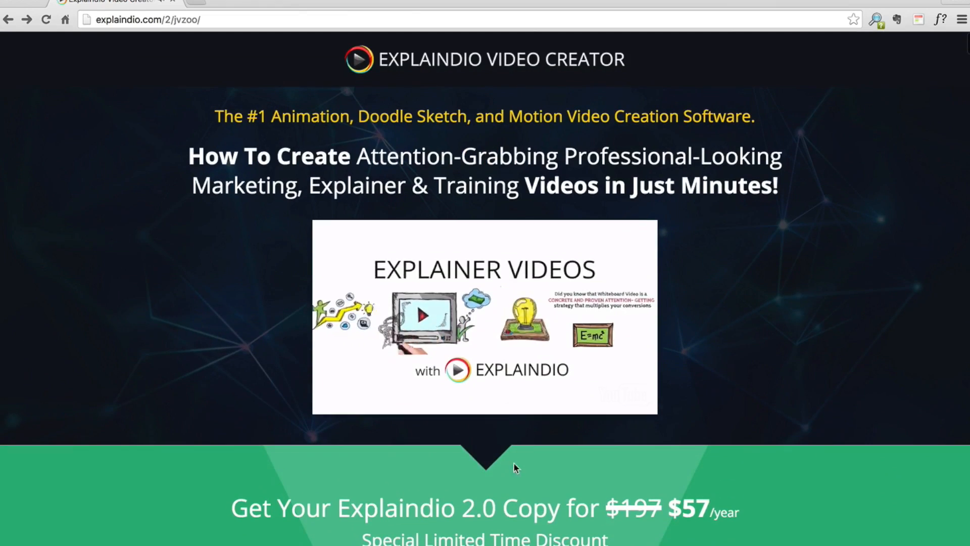
scroll(257, 377, "down", 5)
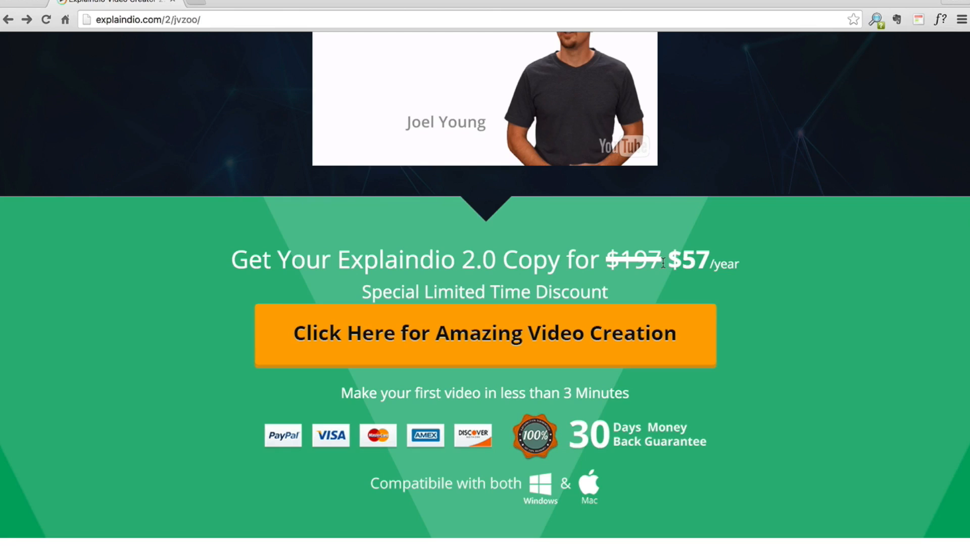
left_click(463, 345)
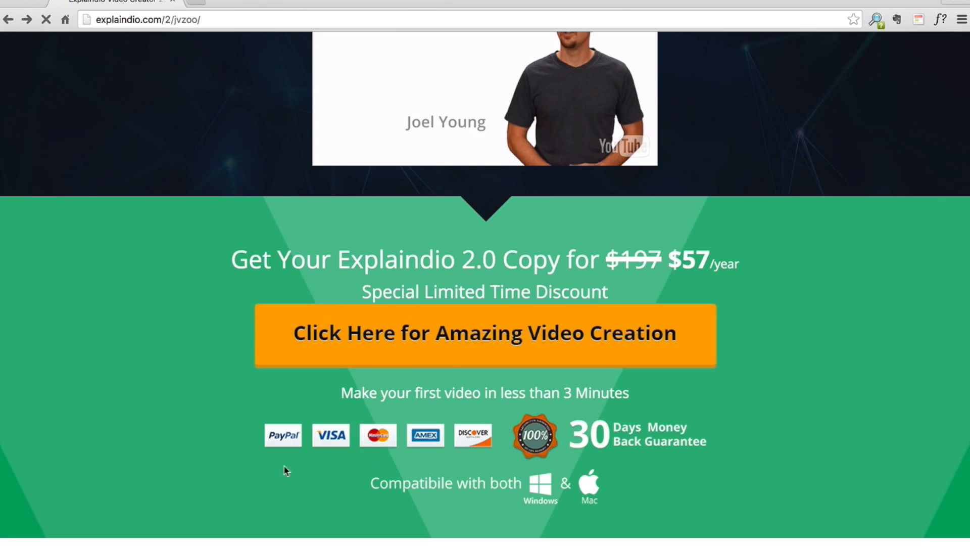